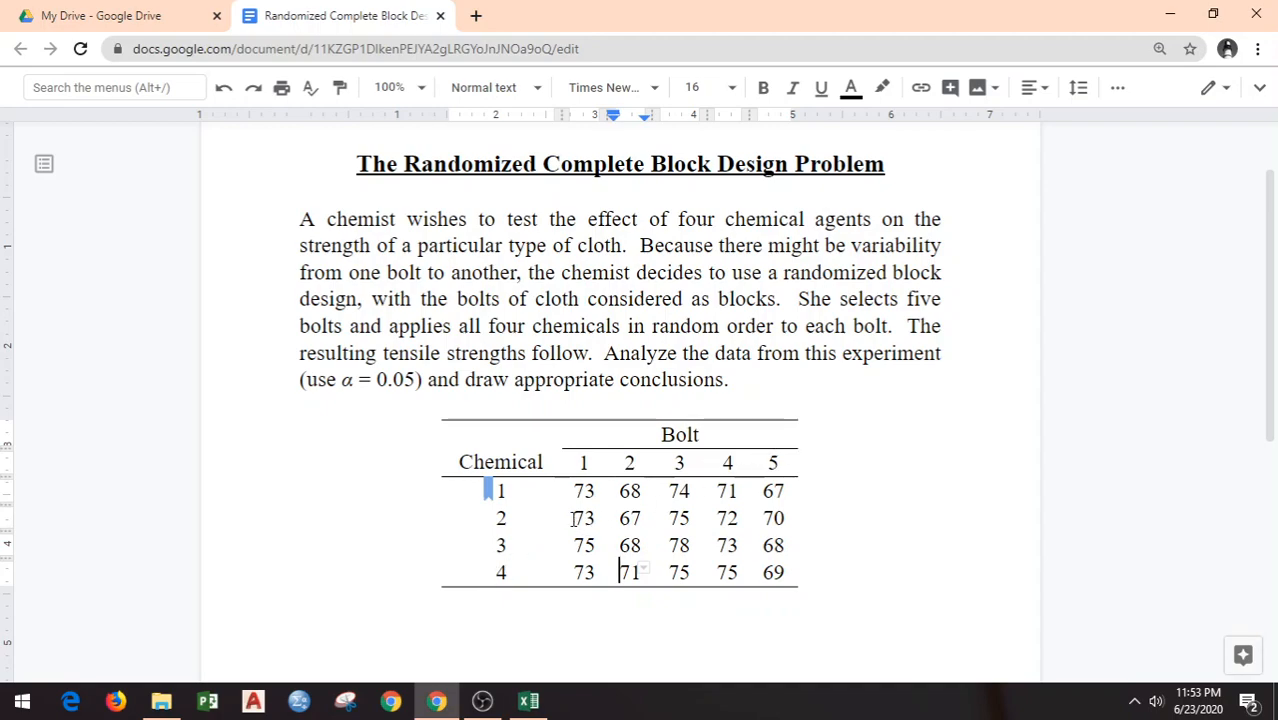
Step: Highlight the table's tensile strength values and the significance level α = 0.05 in the problem statement
left_click_drag(576, 489, 779, 572)
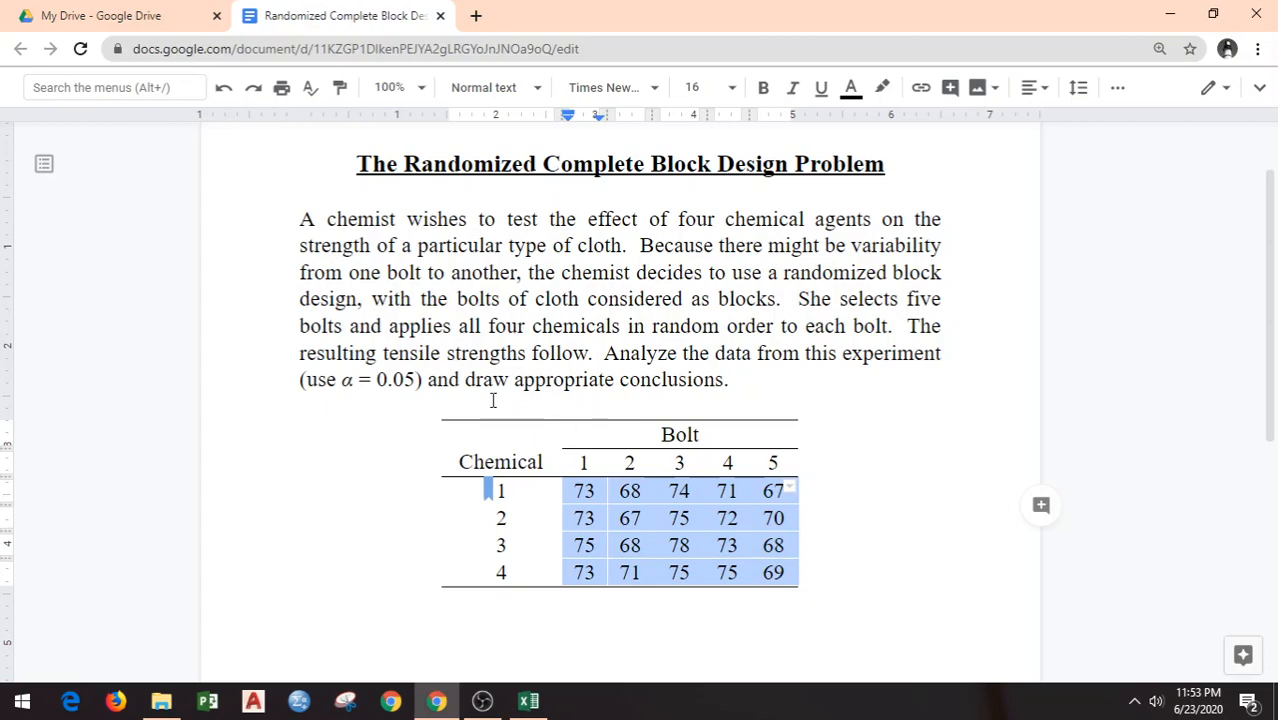
left_click(585, 381)
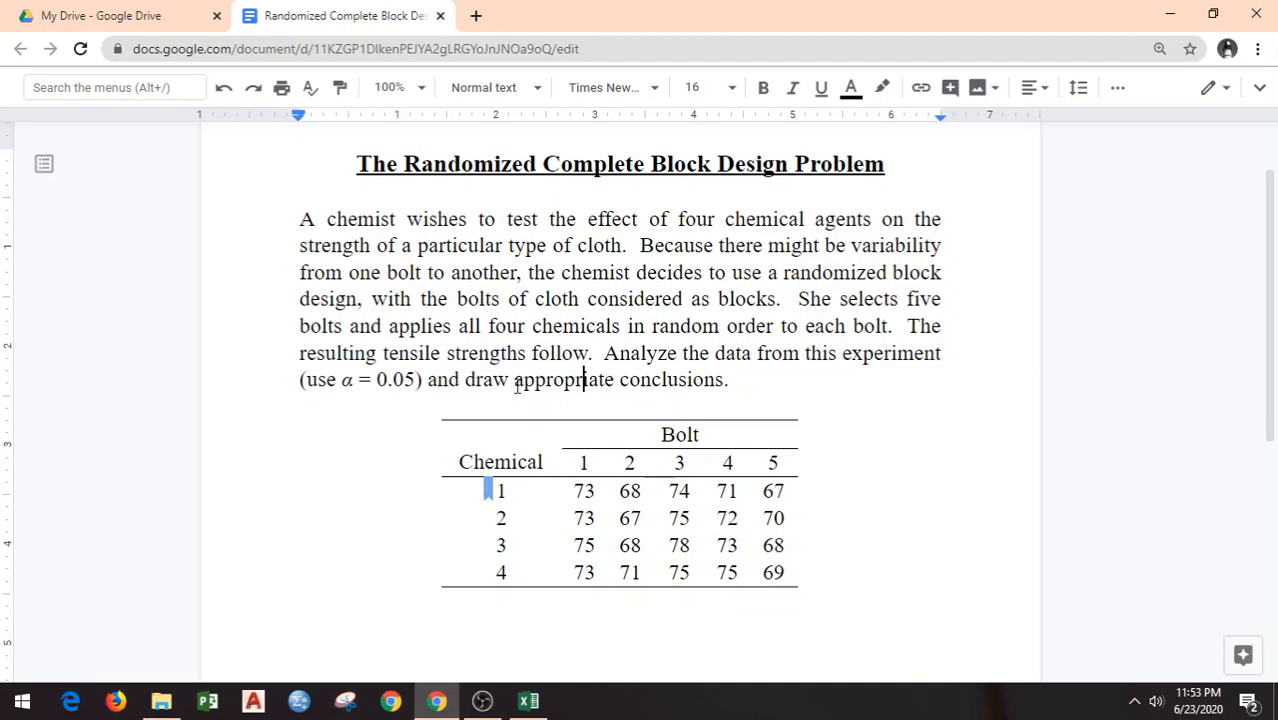
left_click_drag(341, 380, 417, 380)
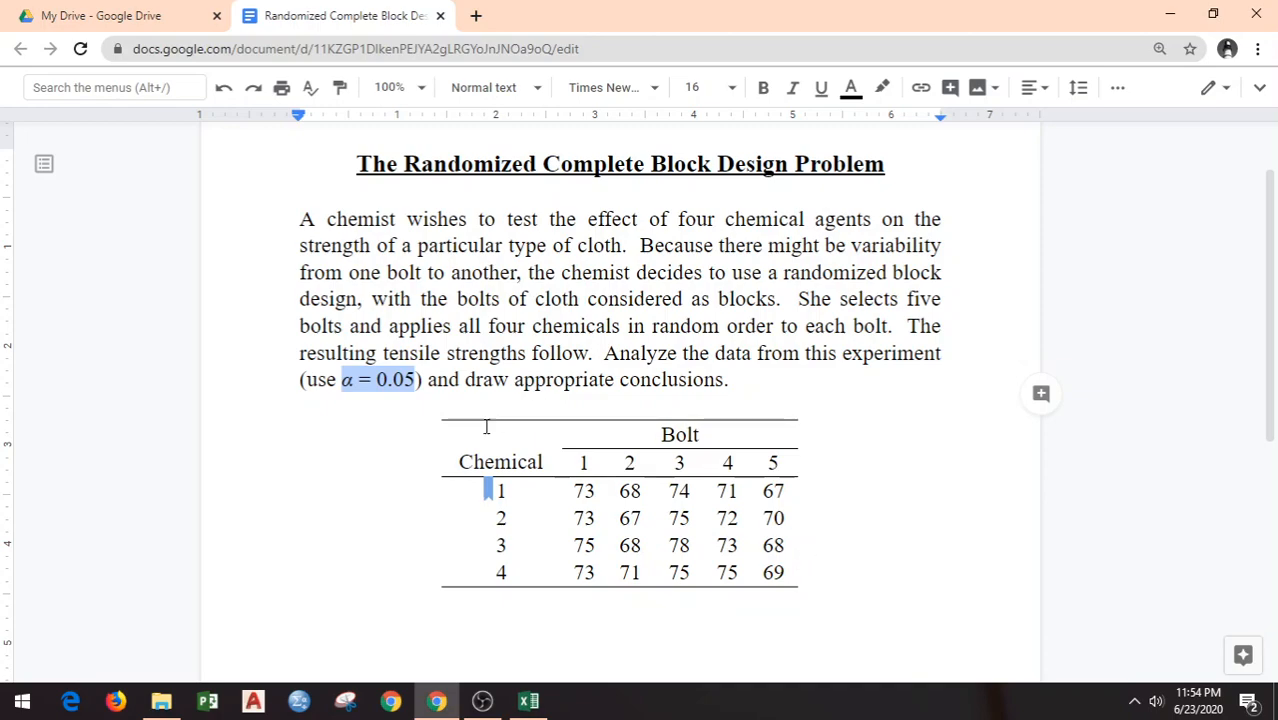
Step: Copy the whole Chemical and Bolt table from the document and paste it into the blank Excel sheet at A1
left_click_drag(442, 428, 765, 570)
key("ctrl+c")
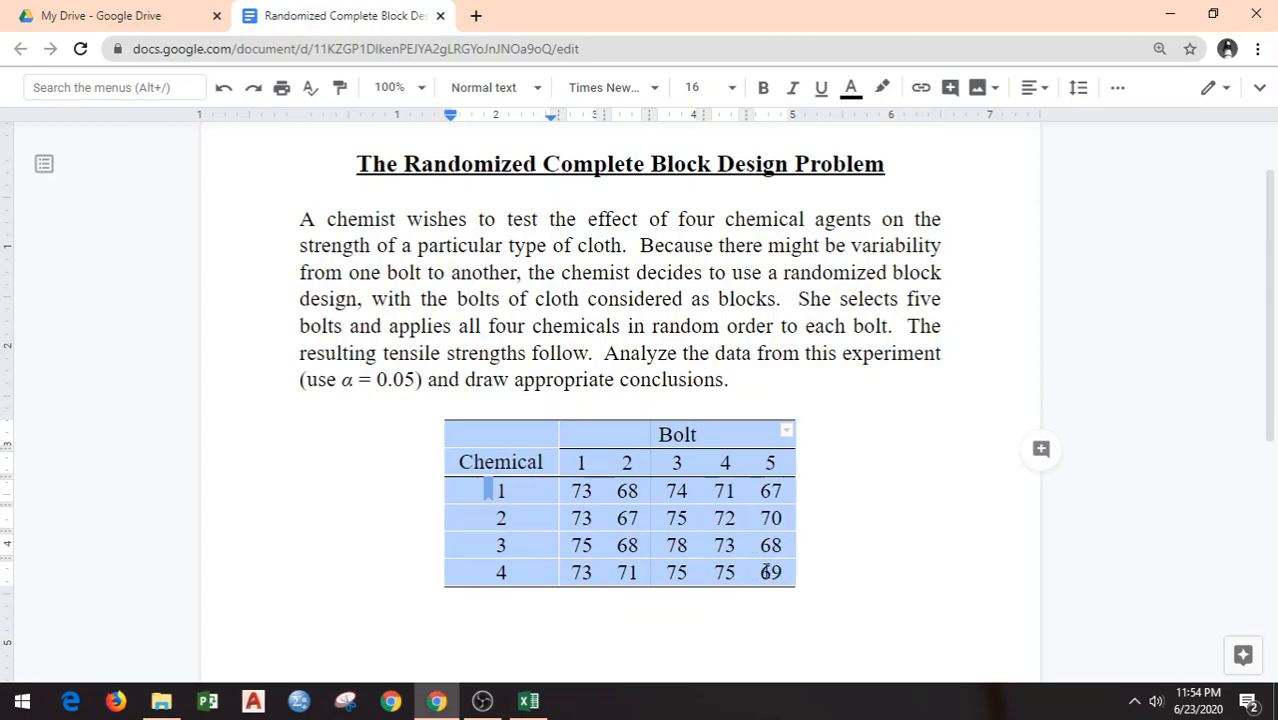
left_click(528, 700)
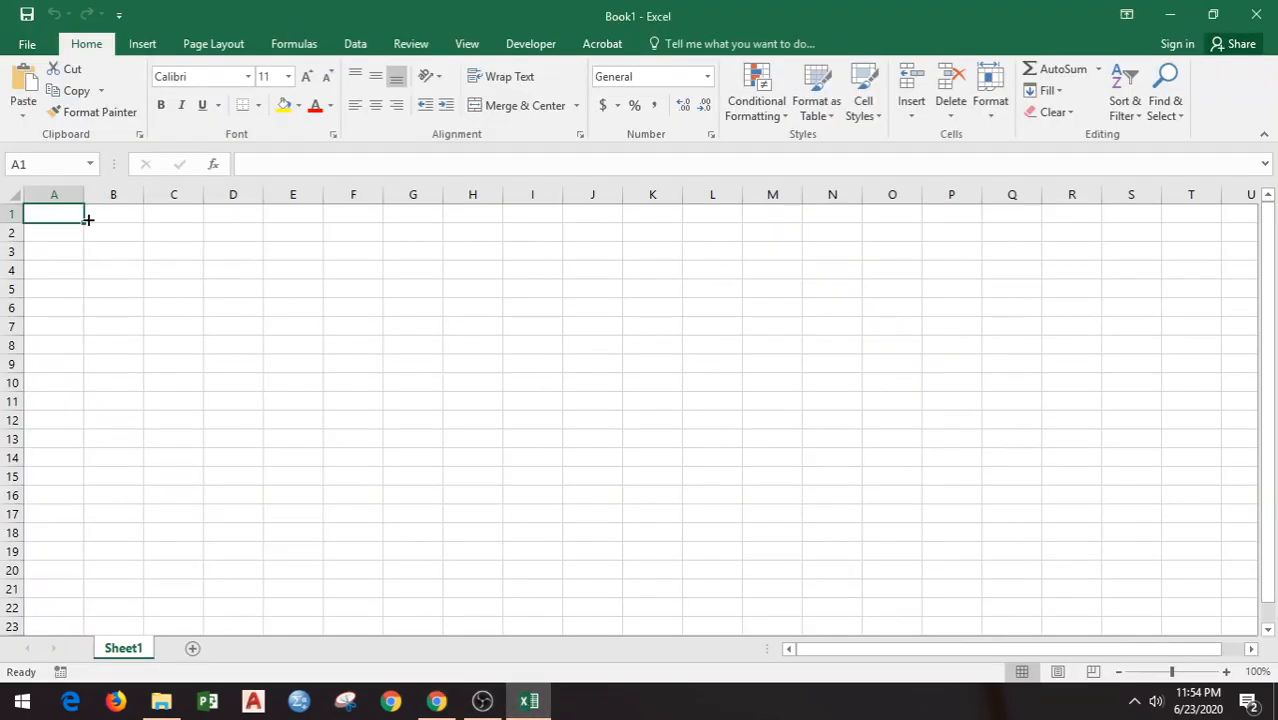
key("ctrl+v")
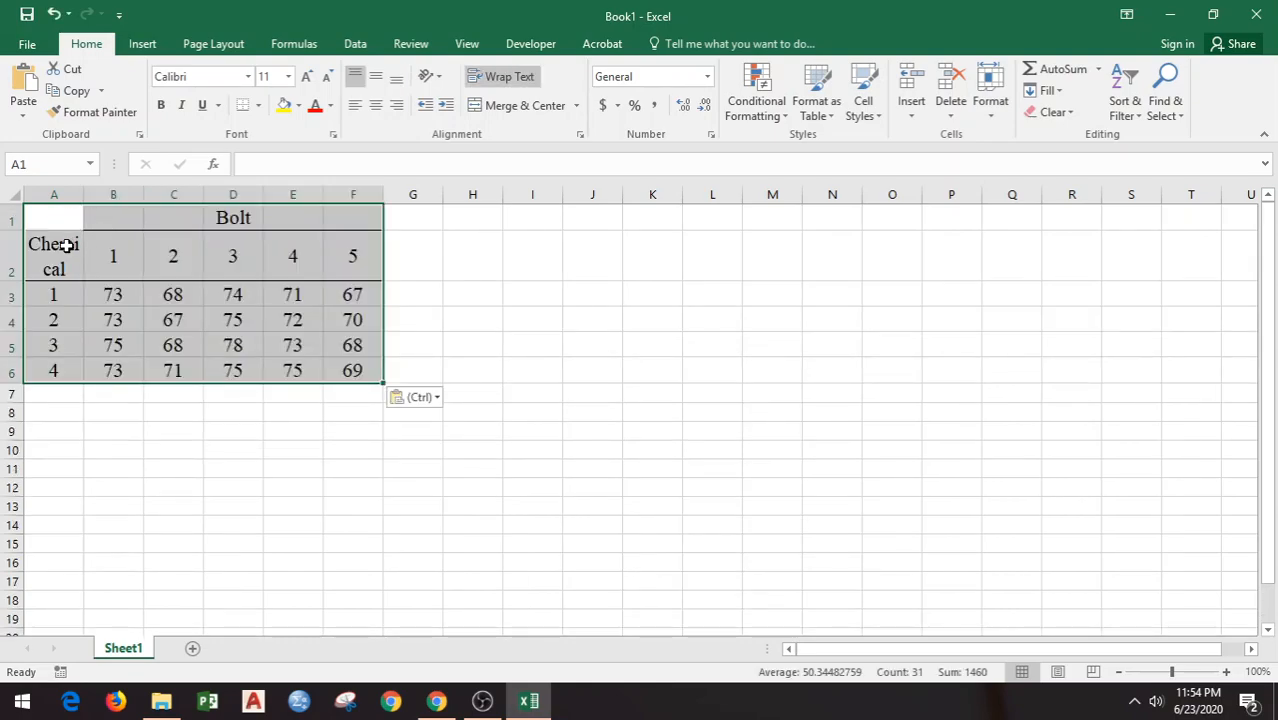
Step: Widen column A so that the Chemical heading fits on one line
double_click(84, 198)
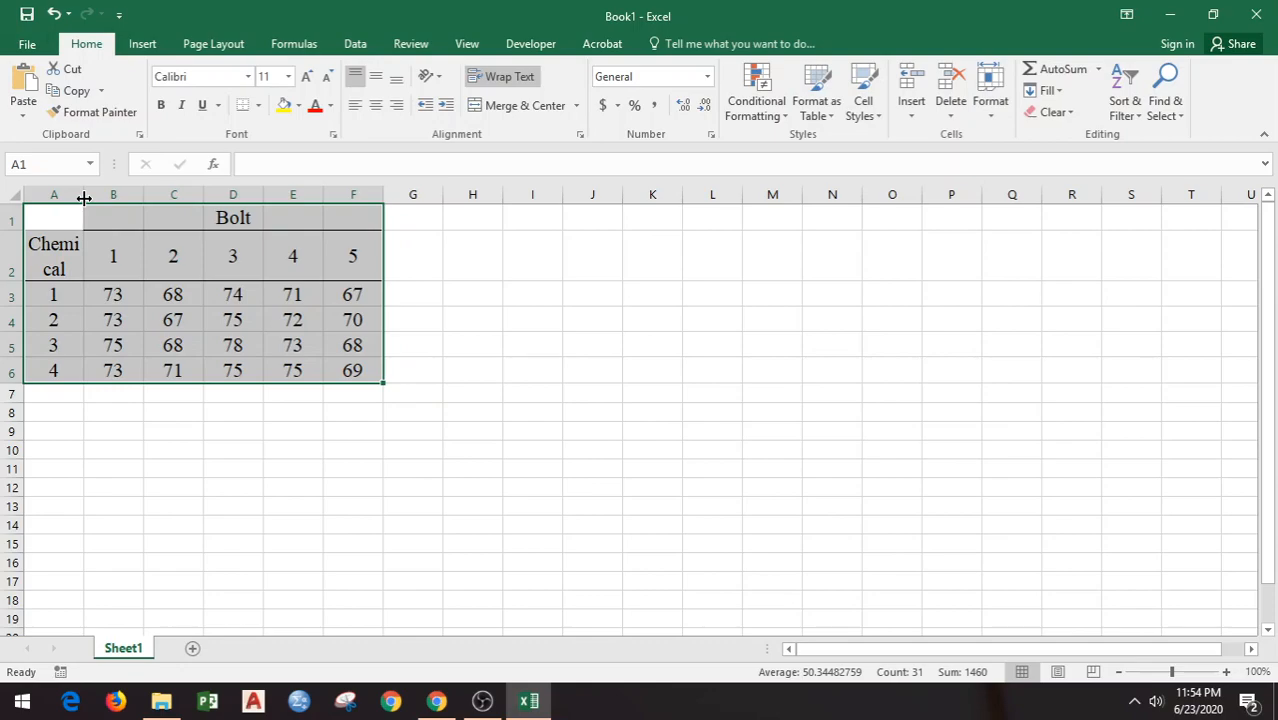
left_click(84, 196)
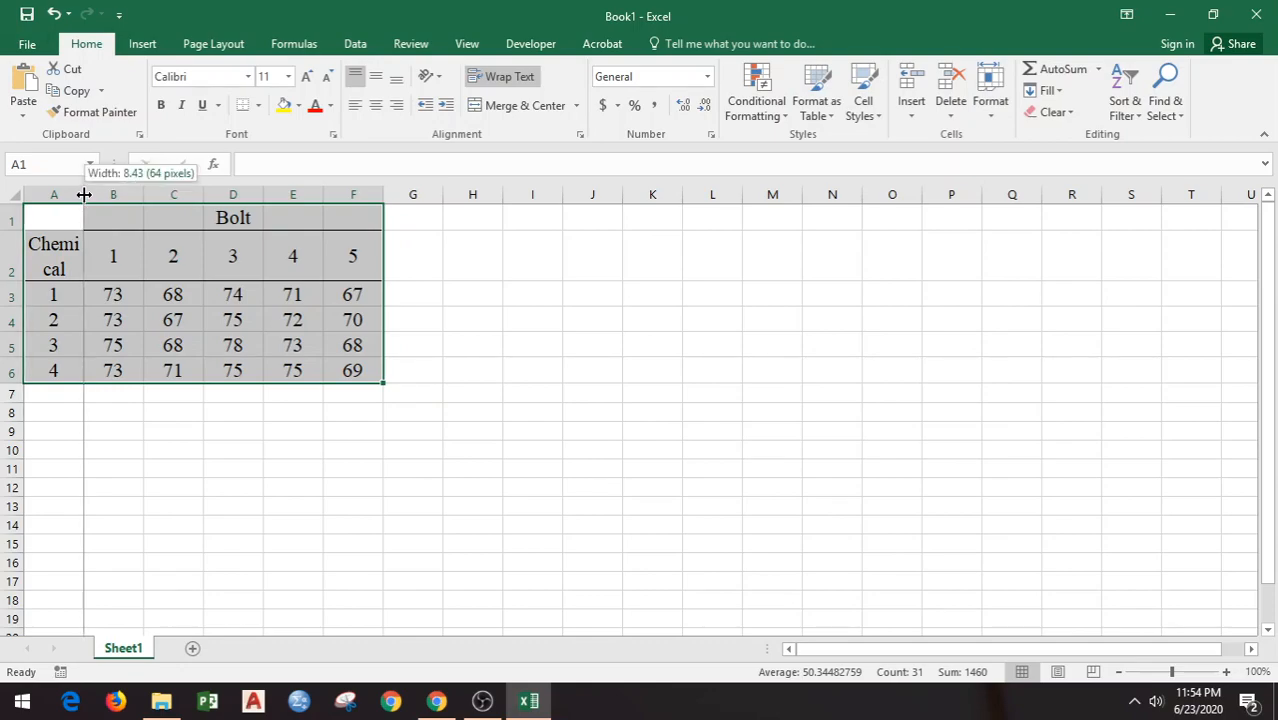
left_click_drag(84, 195, 108, 194)
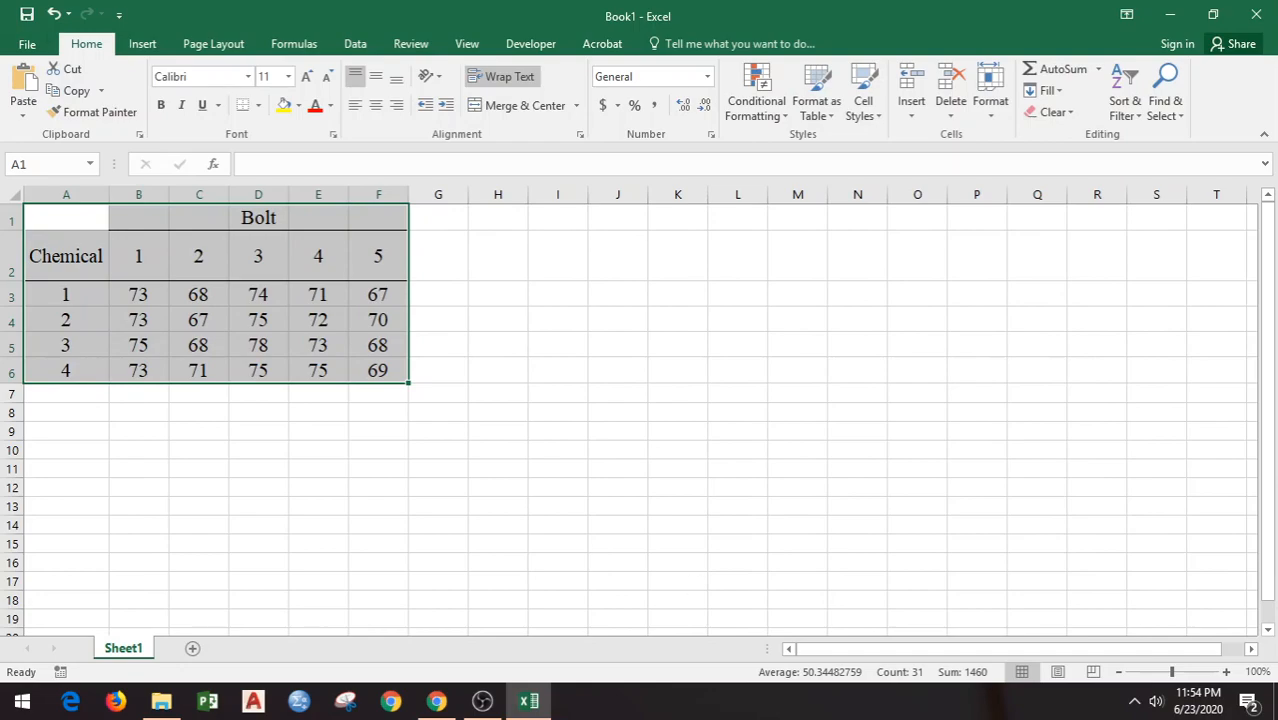
left_click(1226, 672)
left_click(1226, 672)
left_click(1226, 672)
left_click(1226, 672)
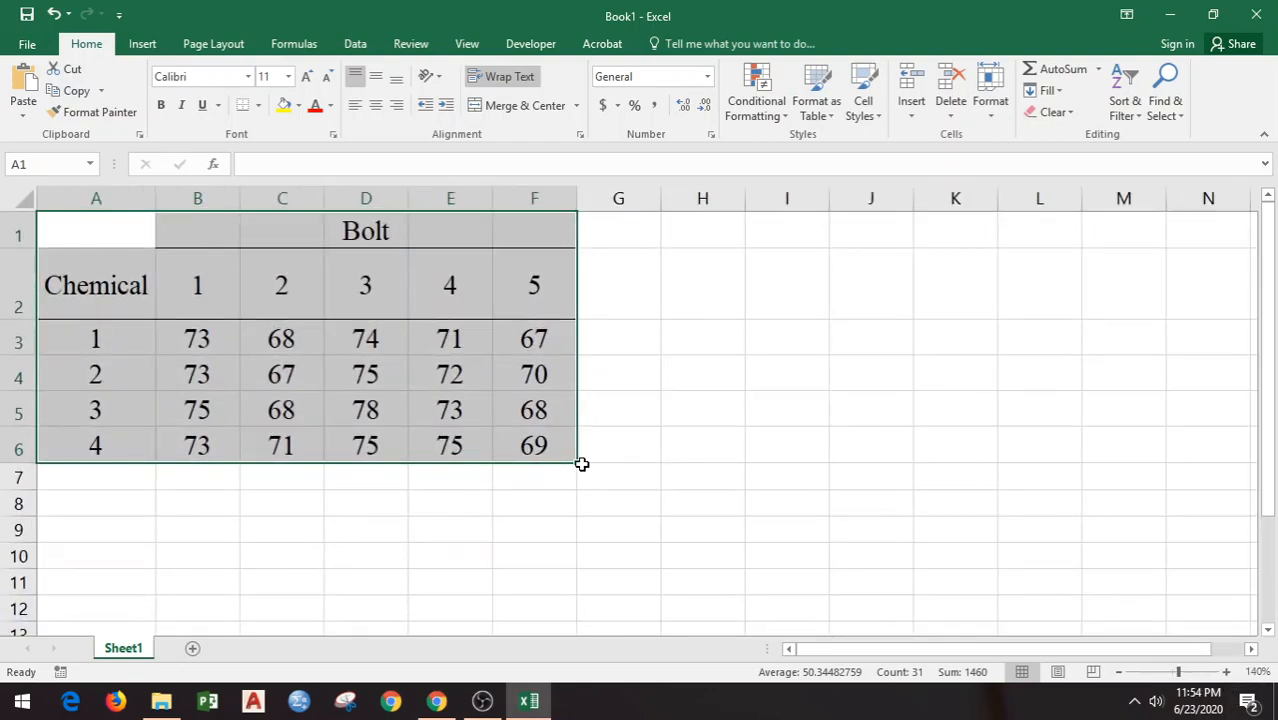
Step: Move the Chemical heading from A2 up to A1, leaving A2 empty
left_click(113, 286)
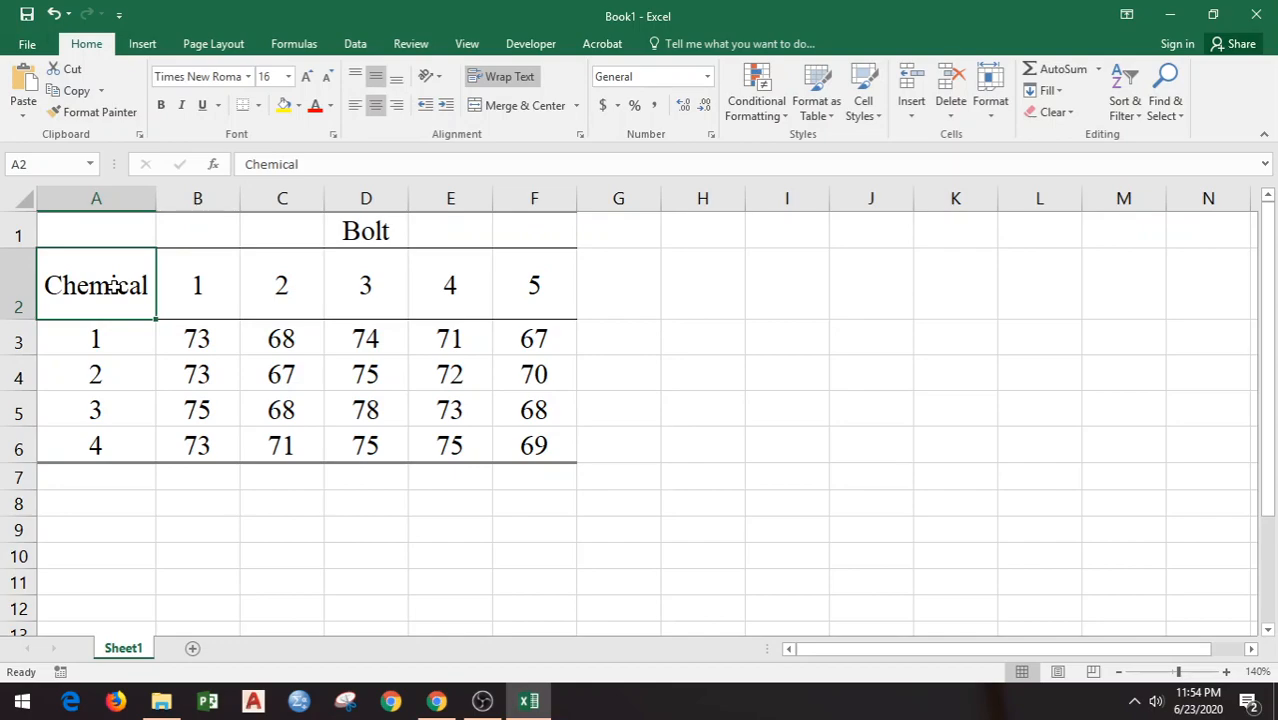
key("ctrl+c")
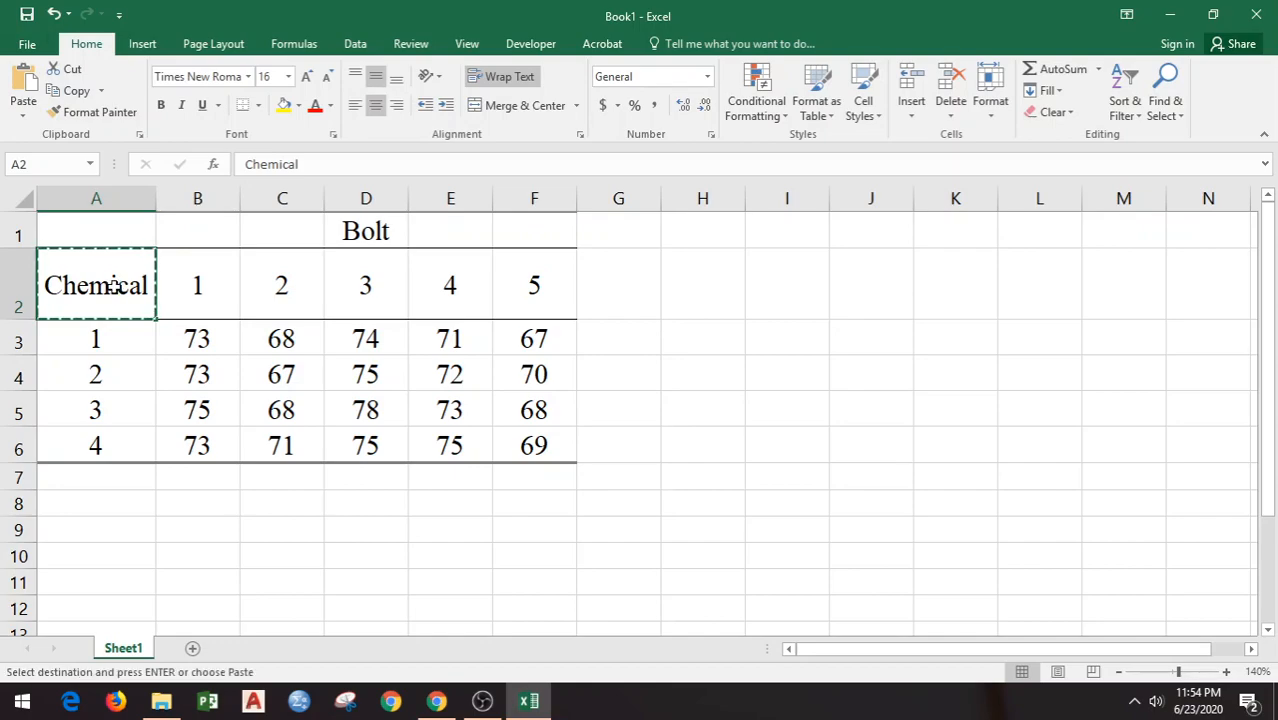
left_click(116, 230)
key("ctrl+v")
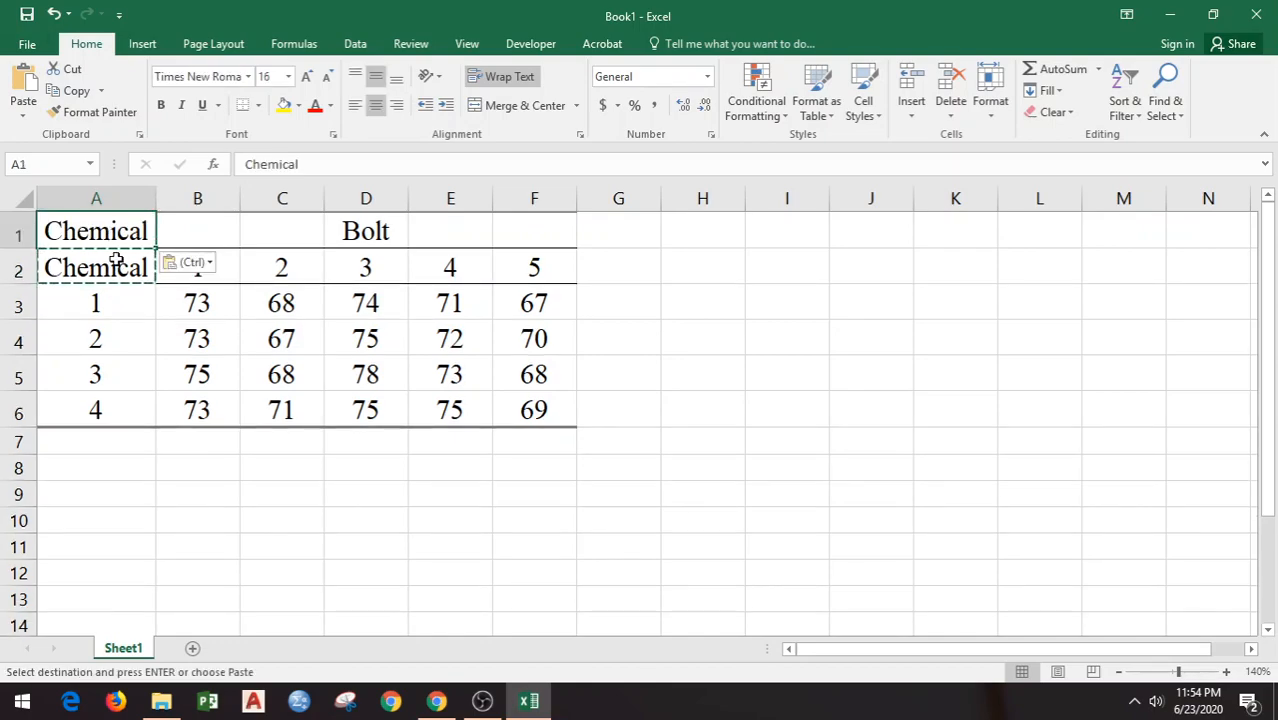
left_click(116, 268)
key("Delete")
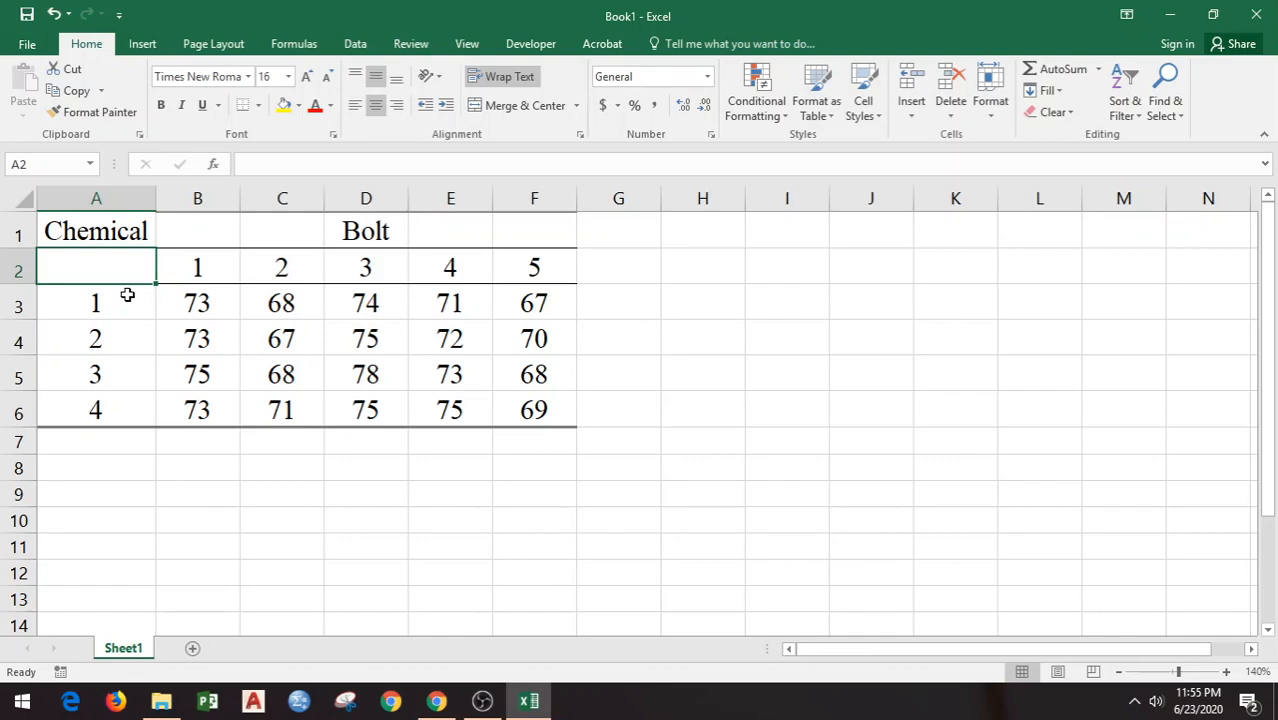
Step: Check in the add-in settings whether the Analysis ToolPak is enabled, and close them without changes
left_click(356, 46)
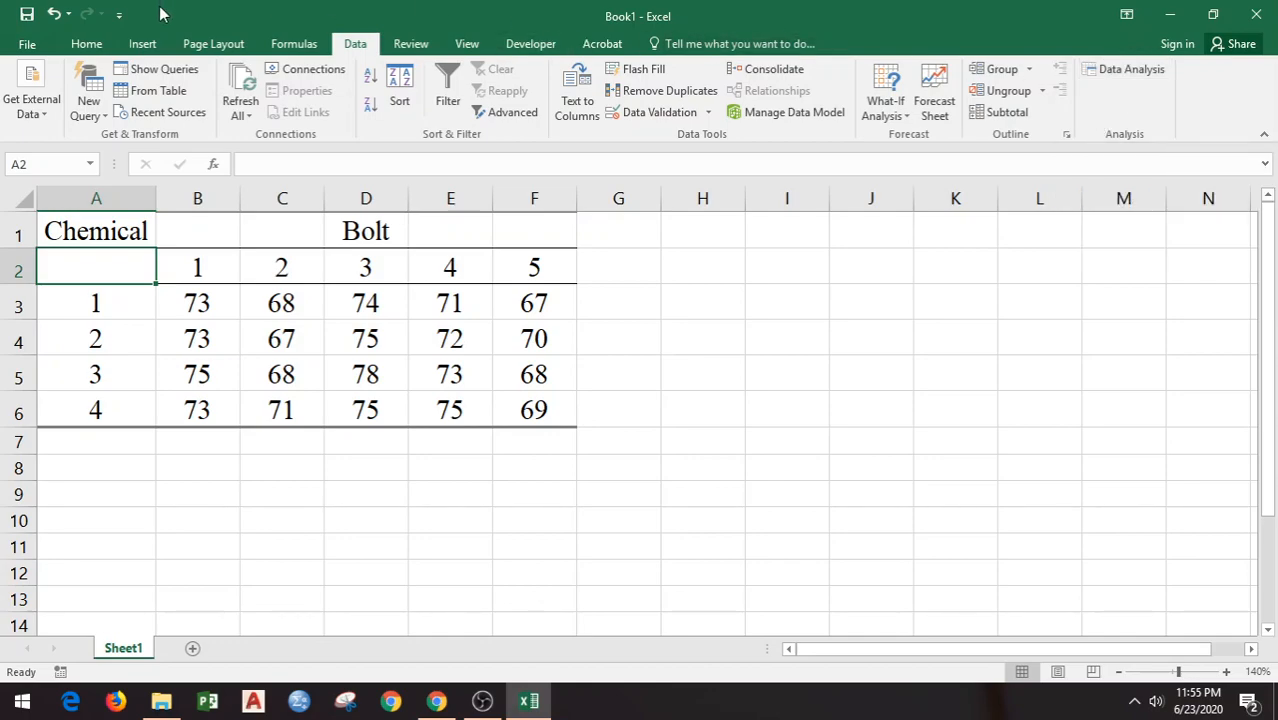
left_click(28, 44)
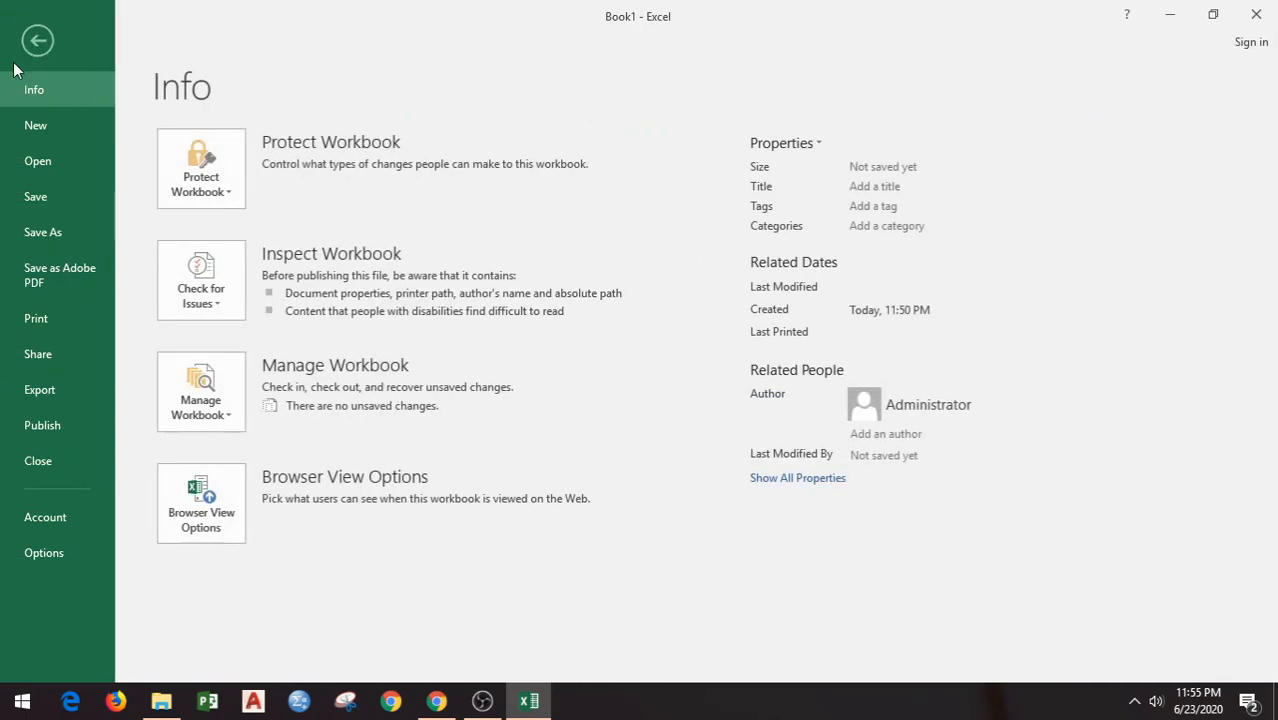
left_click(55, 552)
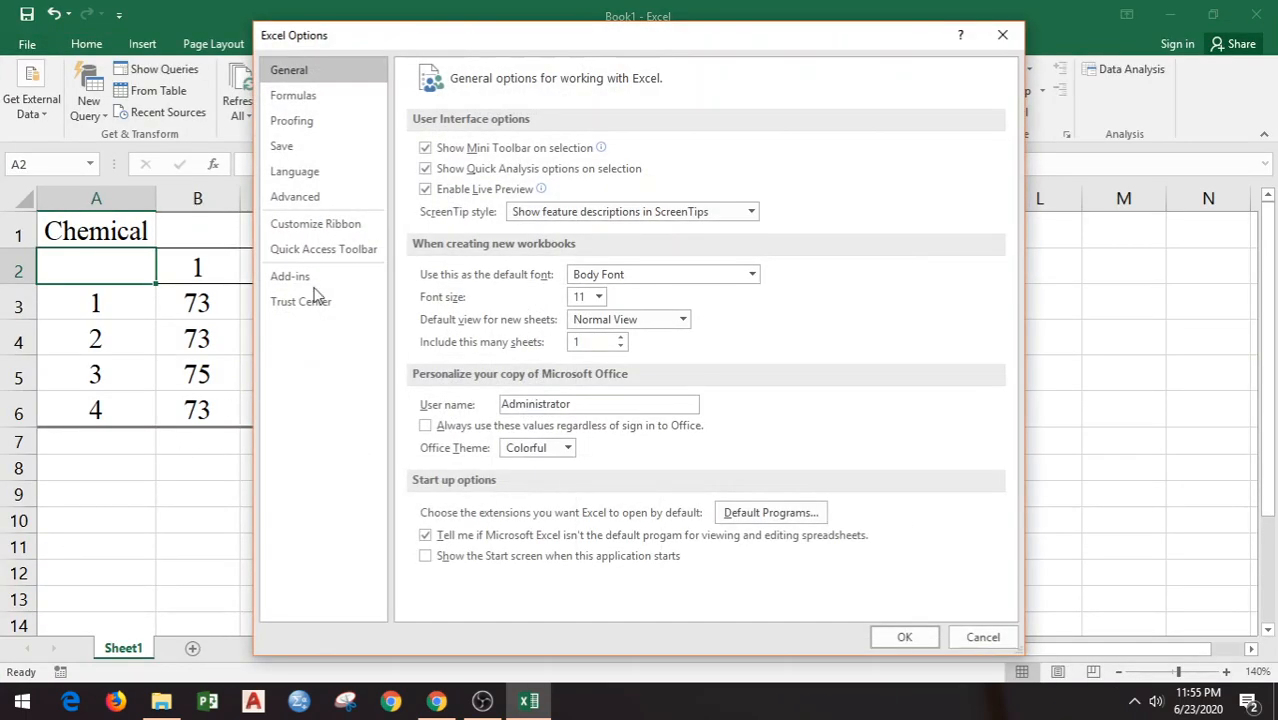
left_click(291, 277)
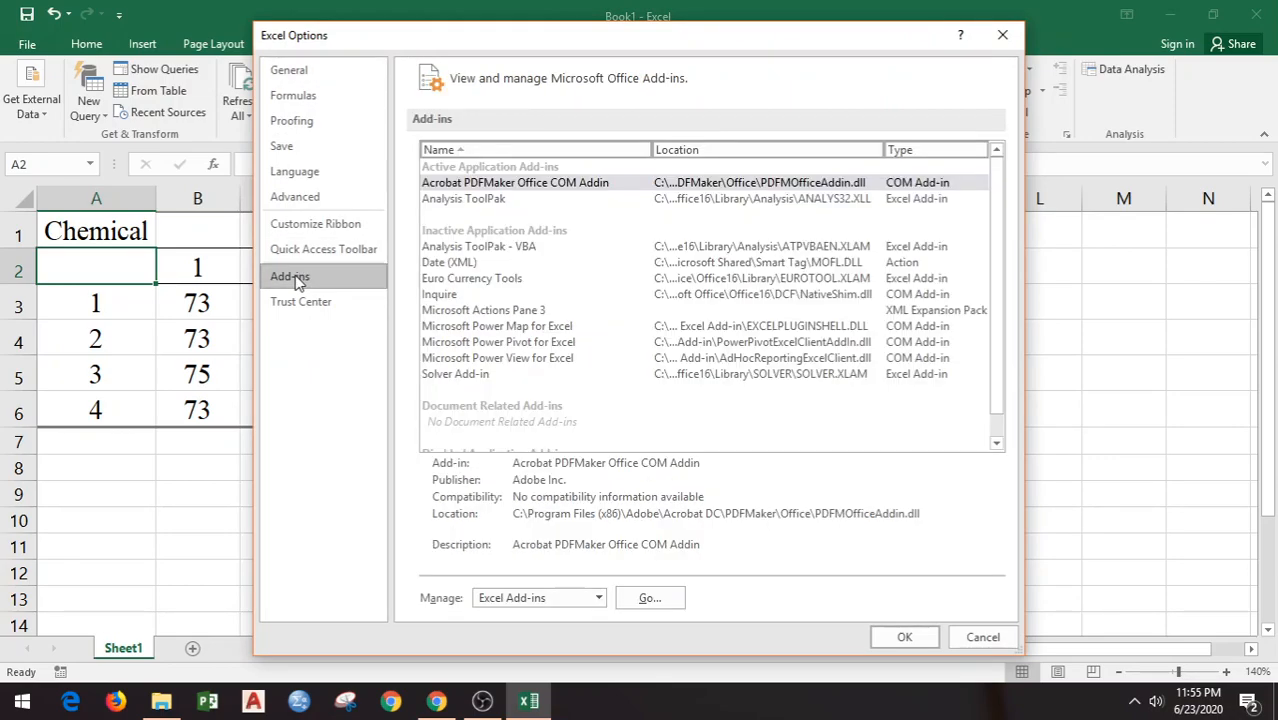
left_click(488, 200)
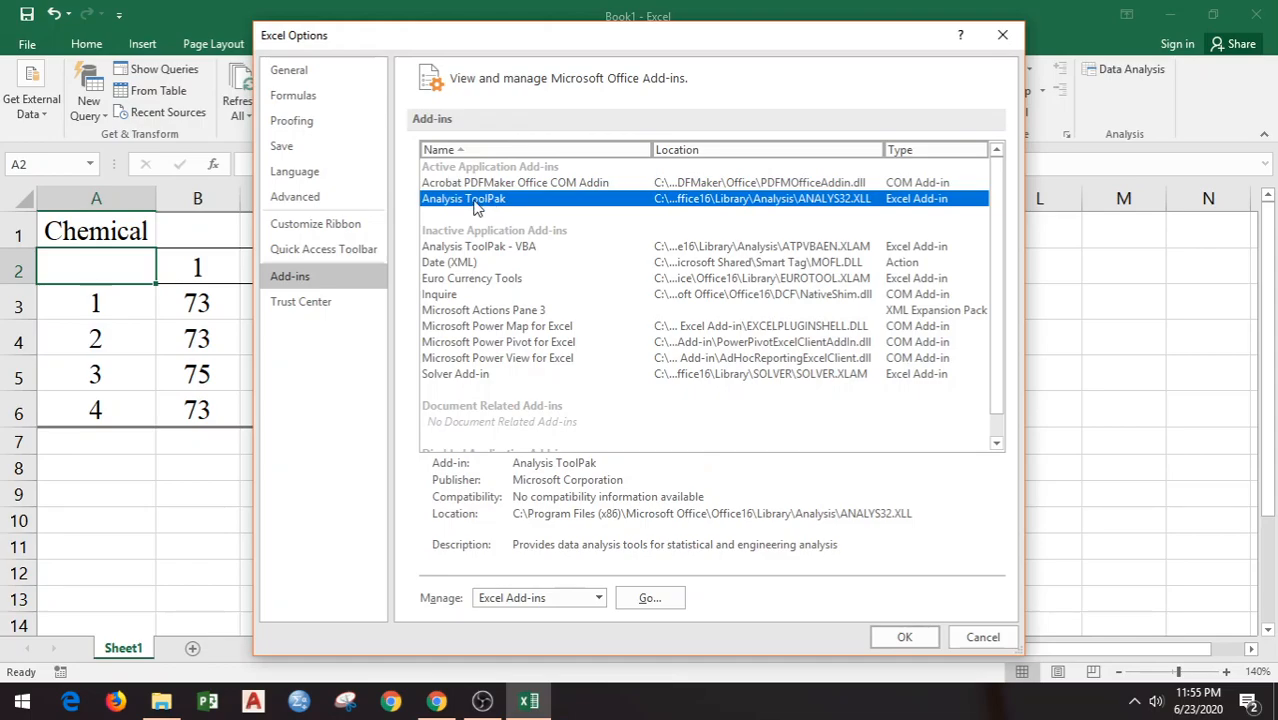
left_click(662, 604)
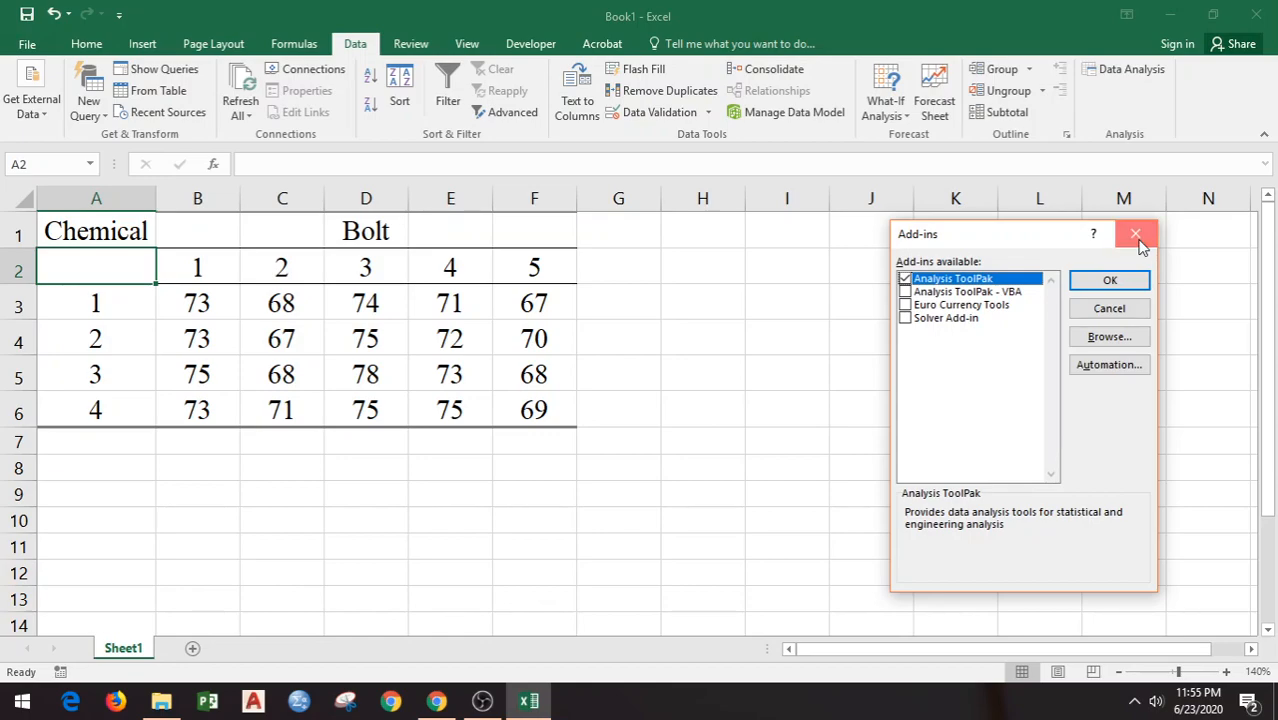
left_click(1138, 240)
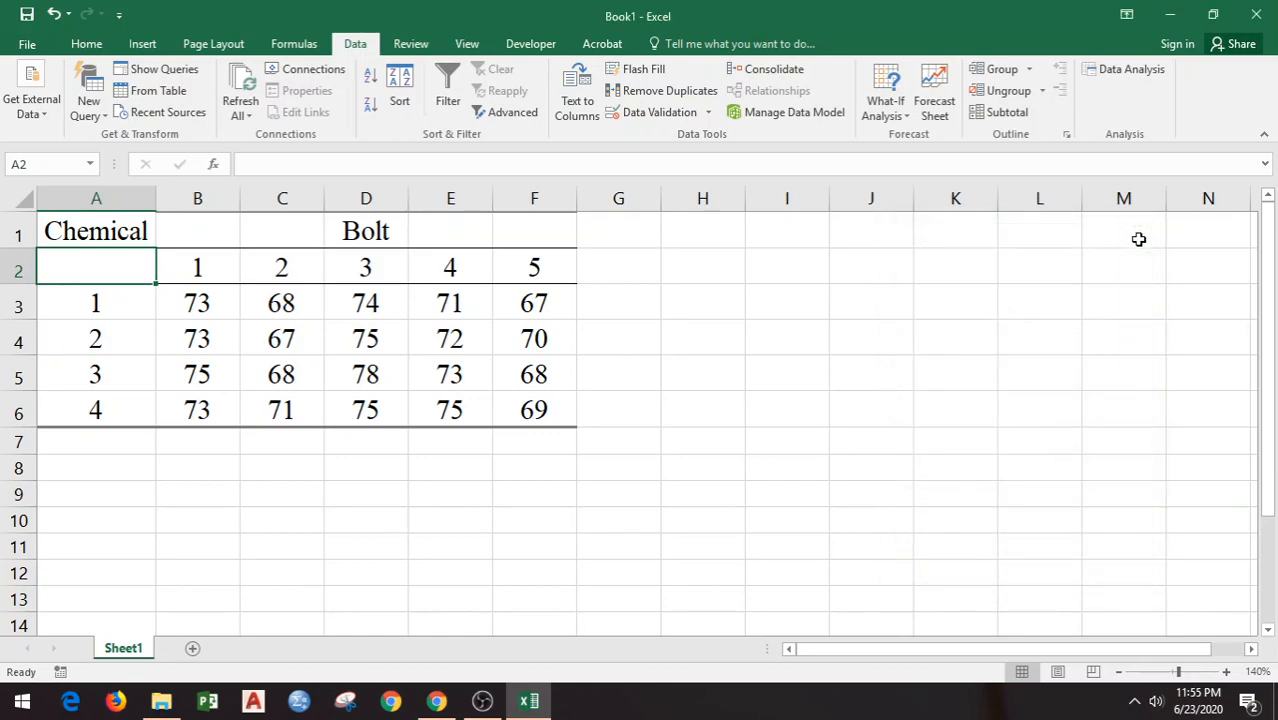
Step: Set up an Anova: Two-Factor Without Replication analysis with A2:F6 as the input range
left_click(1105, 70)
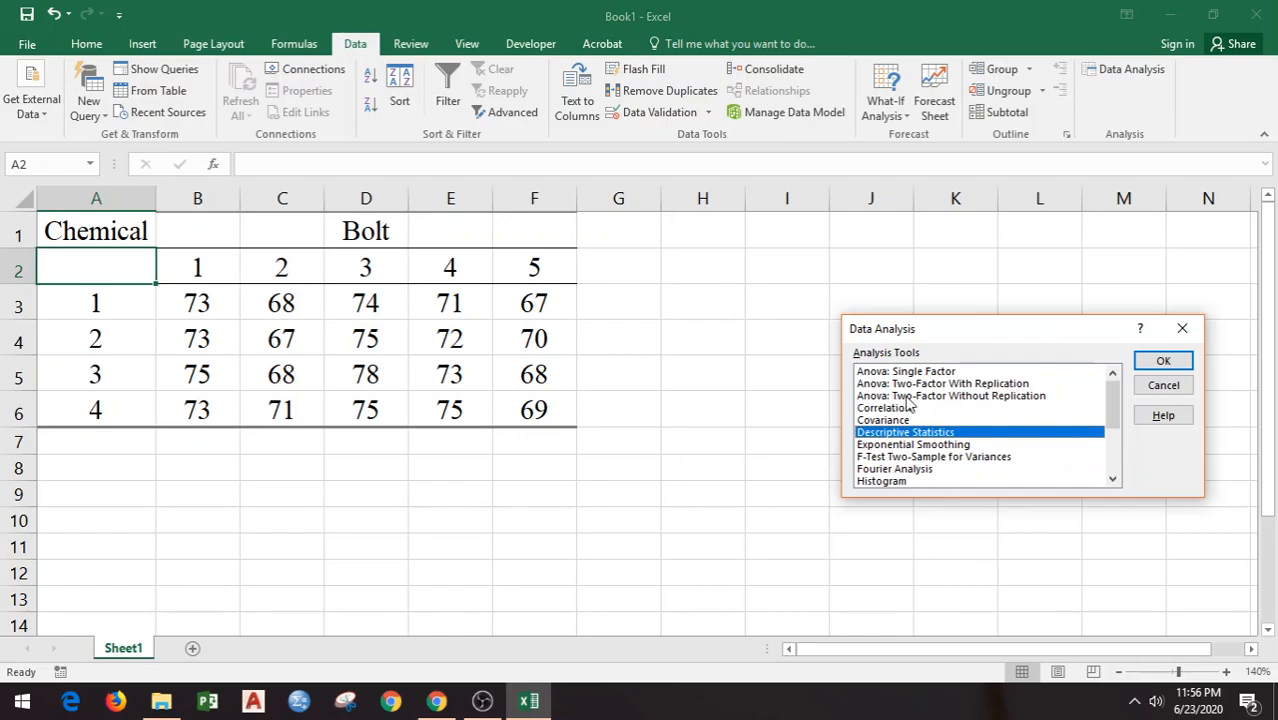
left_click(985, 398)
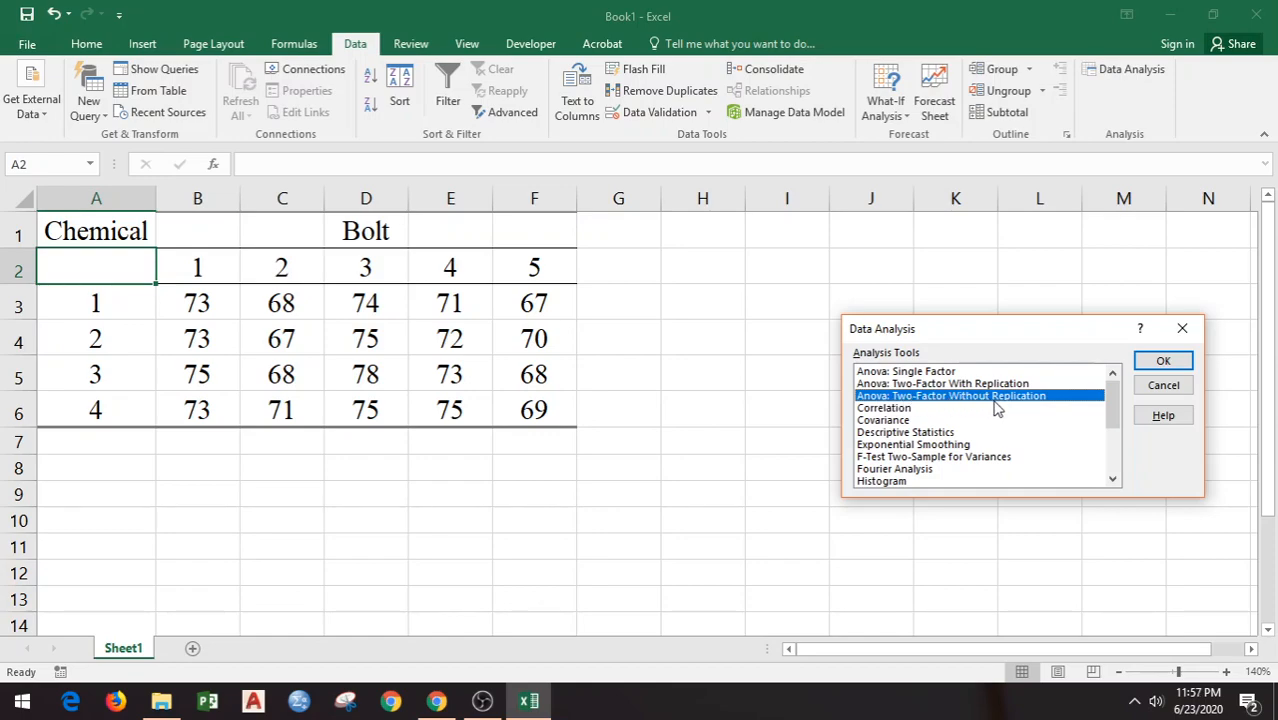
left_click(1168, 362)
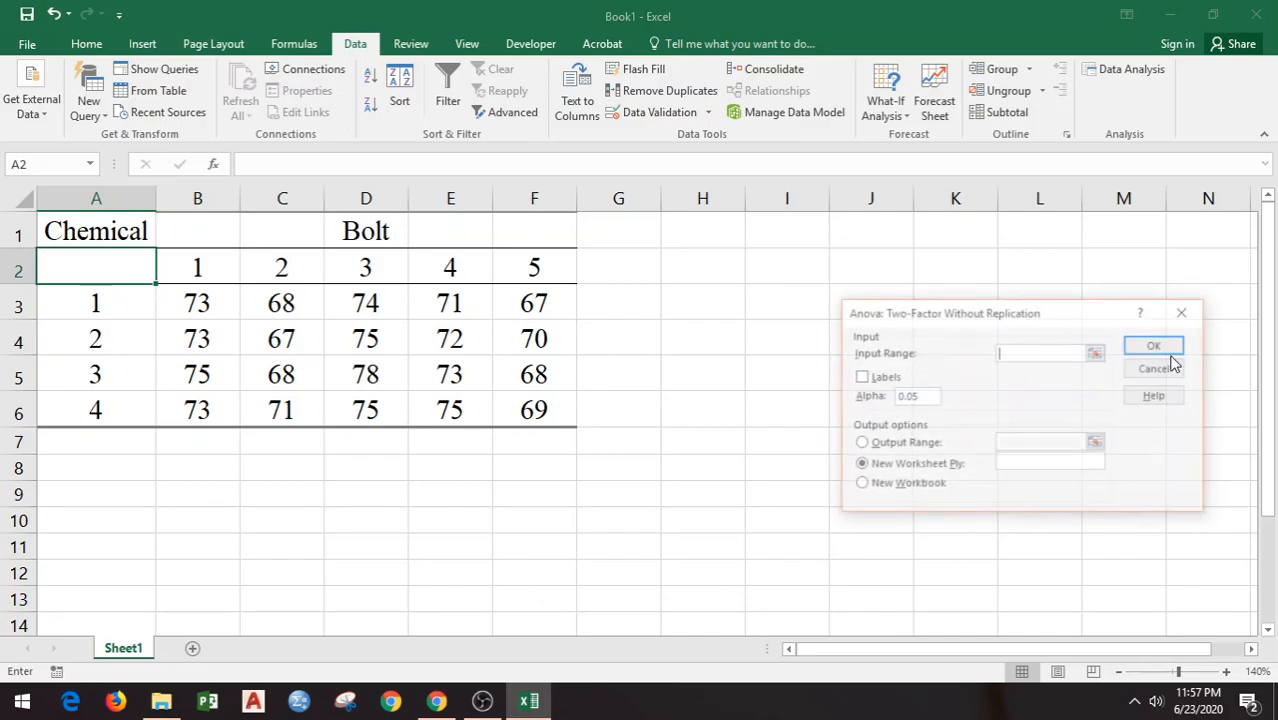
left_click(1097, 354)
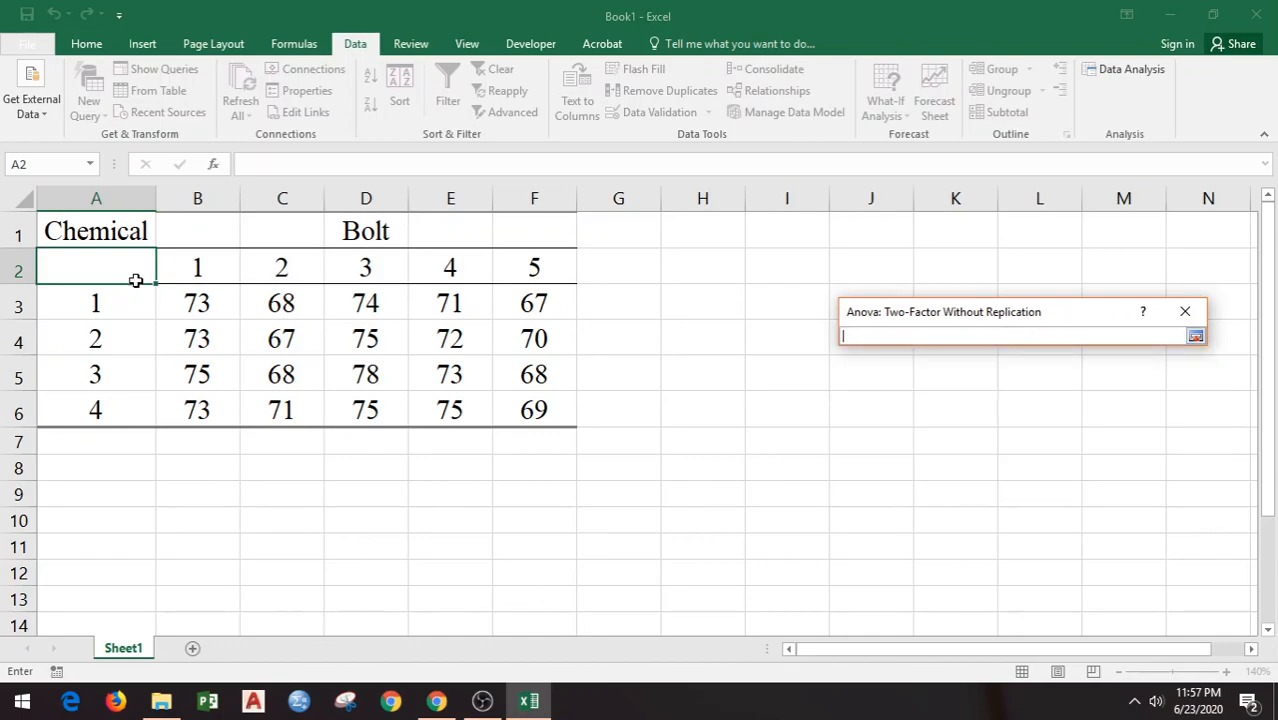
left_click_drag(115, 258, 521, 410)
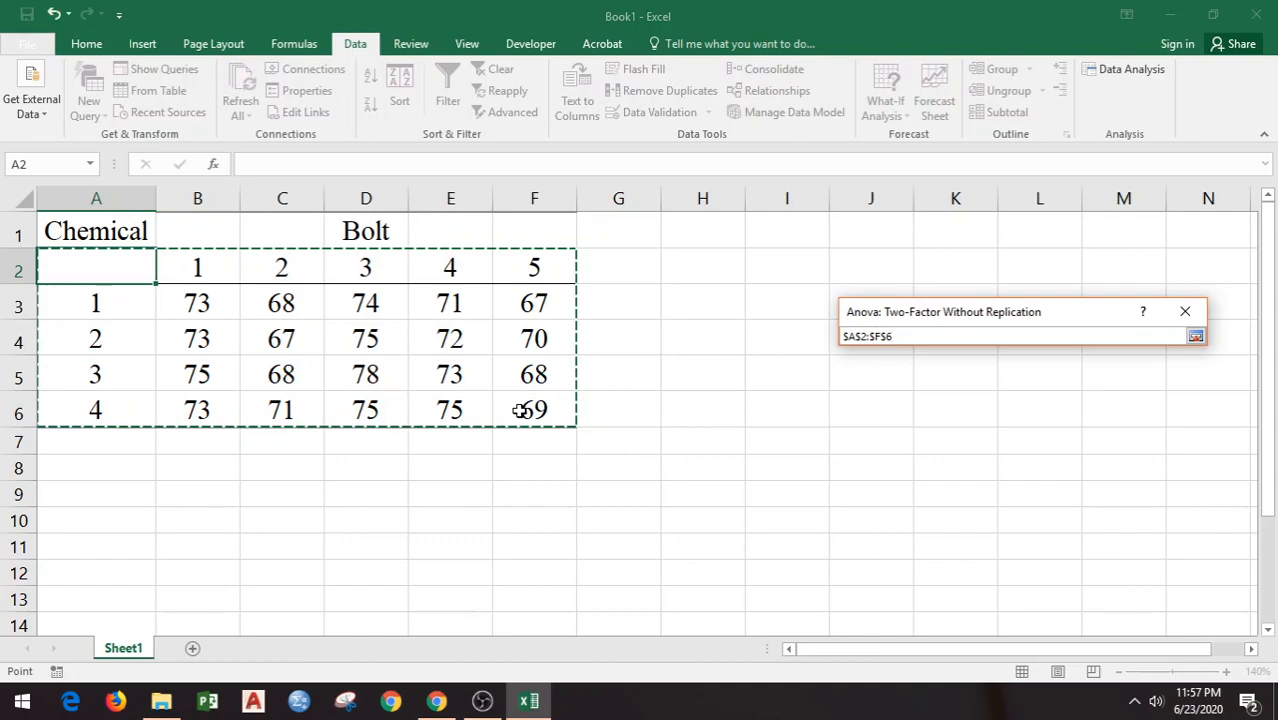
left_click(1196, 337)
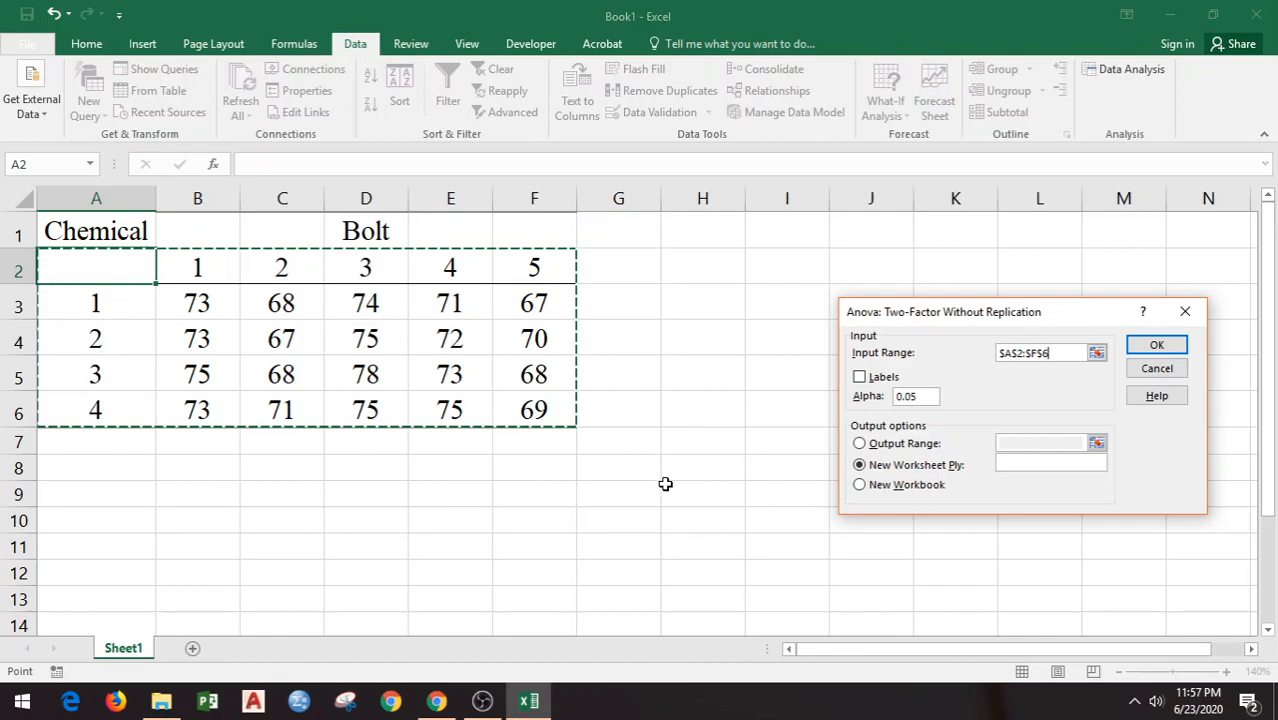
Step: Include labels in the ANOVA input, set the output range to H2, and run the analysis
left_click(860, 378)
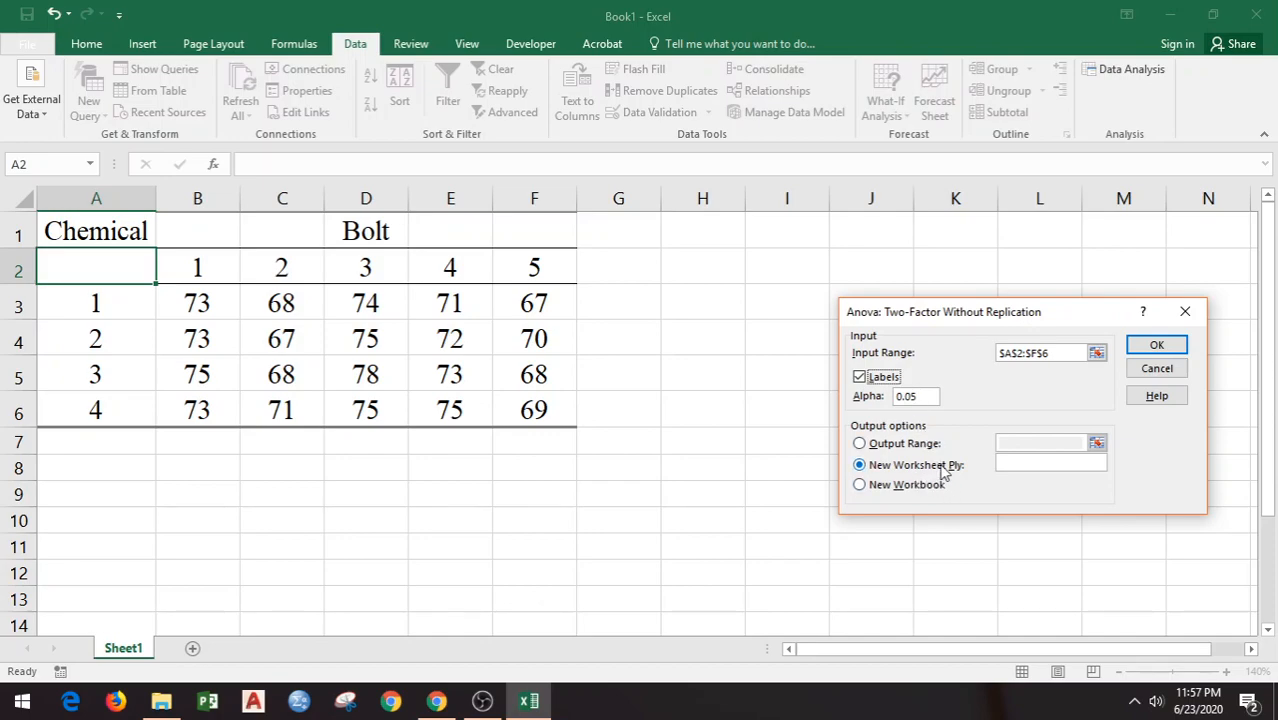
left_click(859, 444)
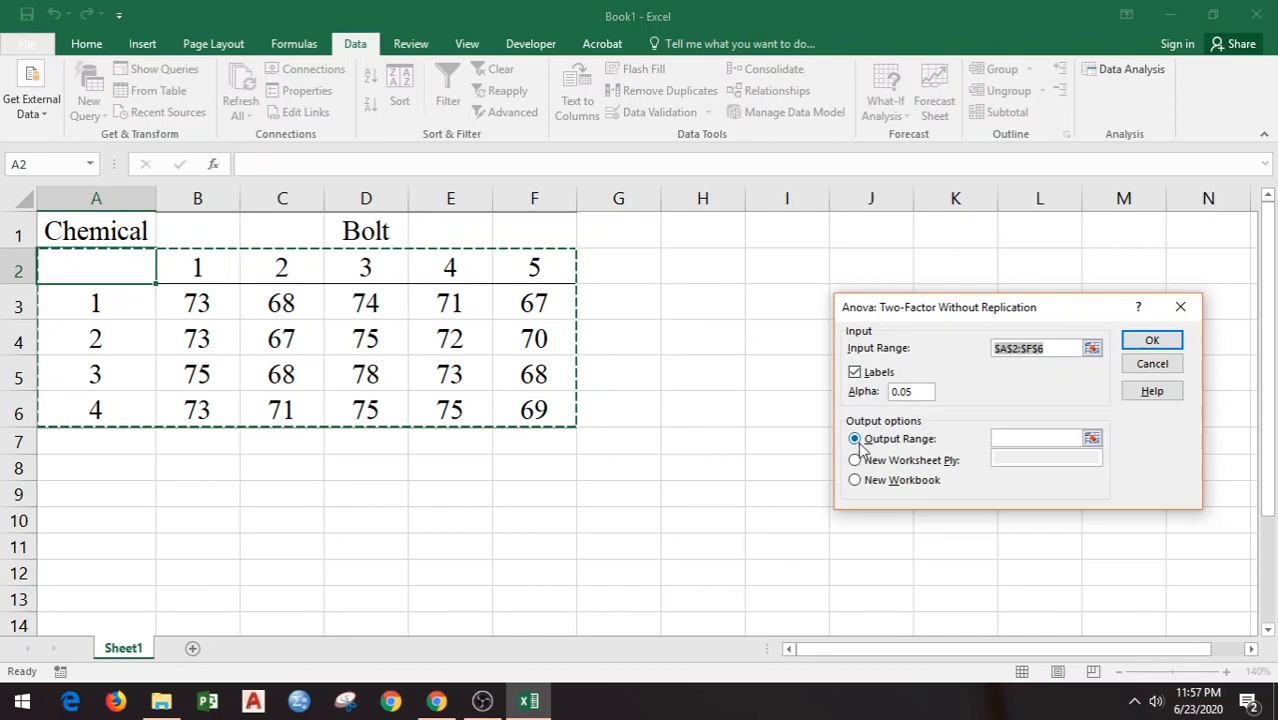
left_click(1090, 440)
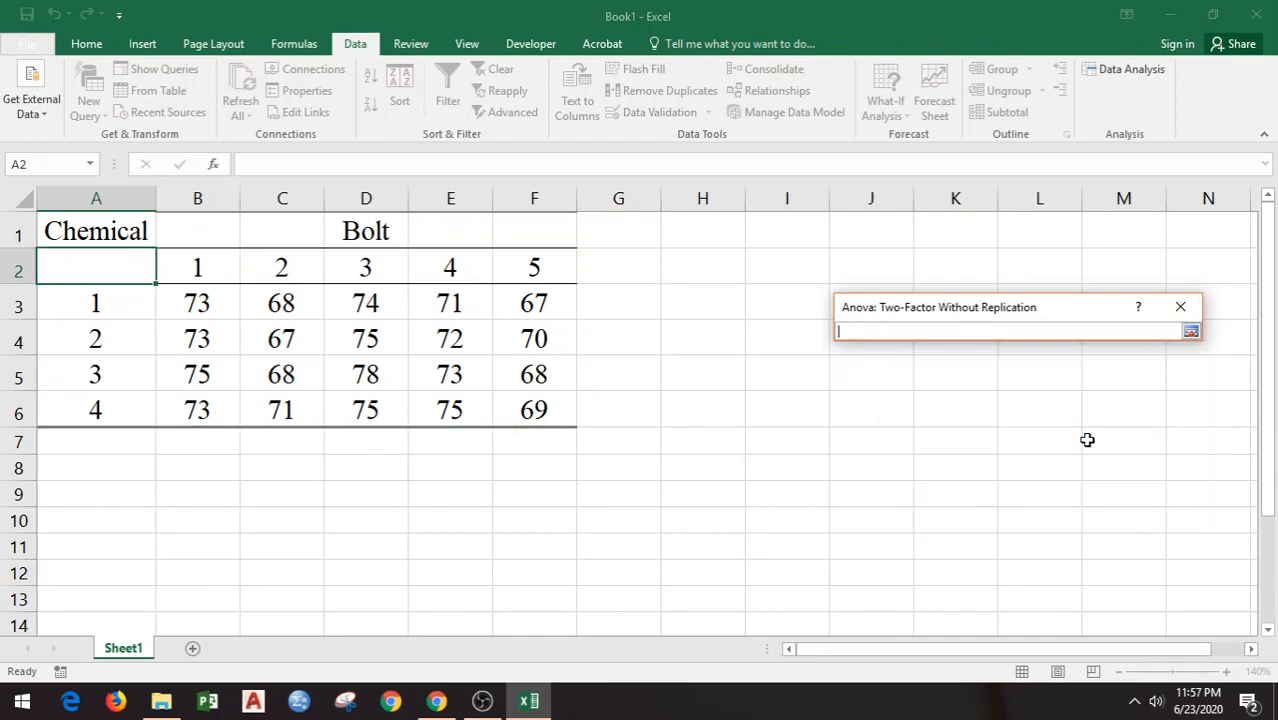
left_click(714, 263)
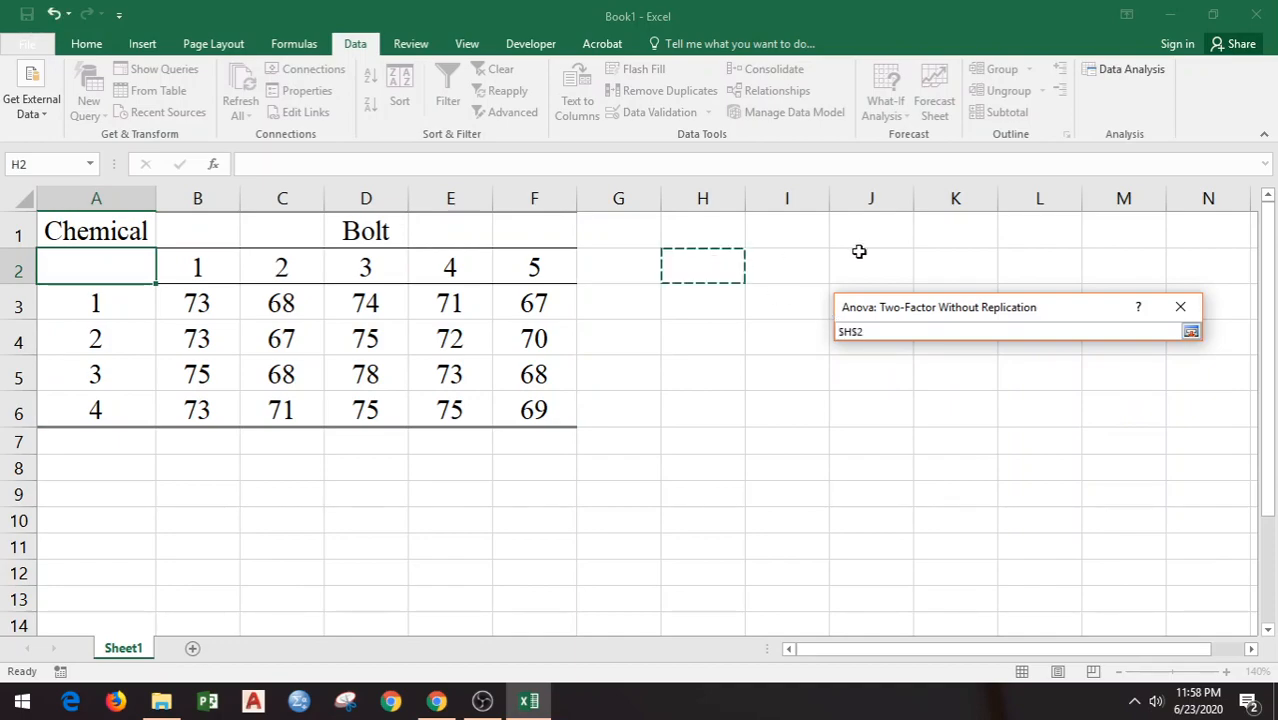
left_click(1190, 333)
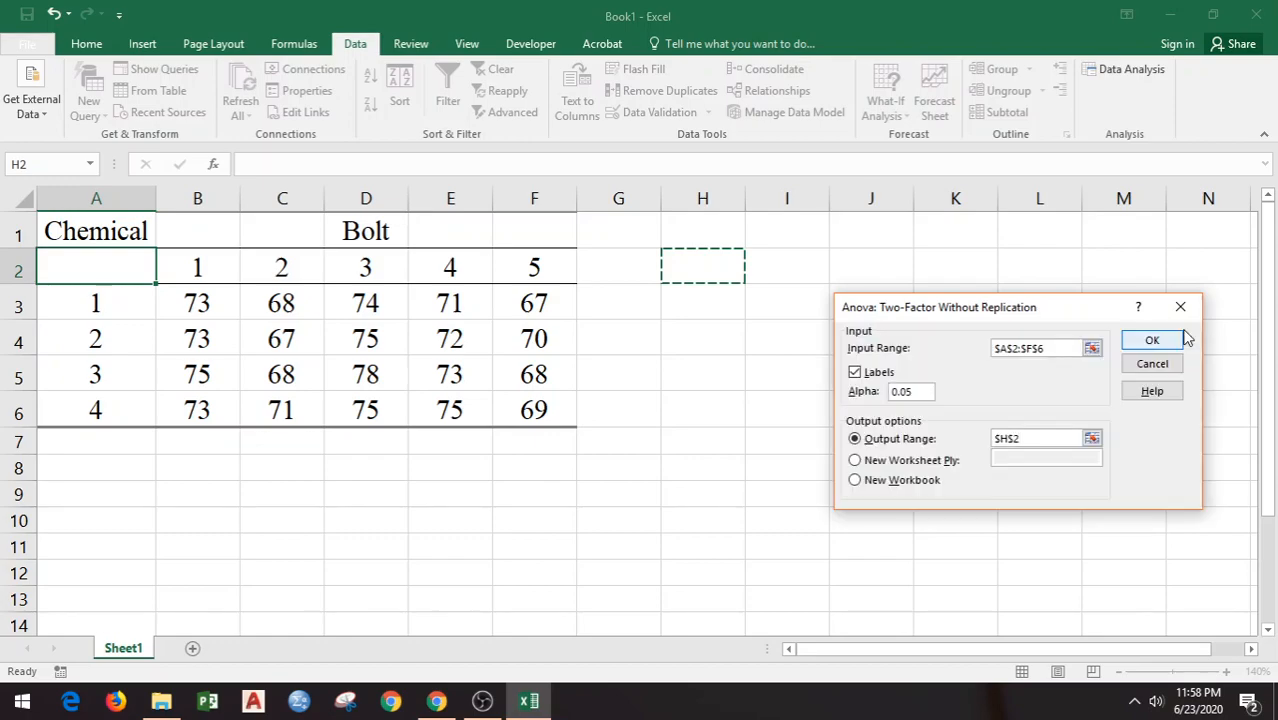
left_click(1152, 341)
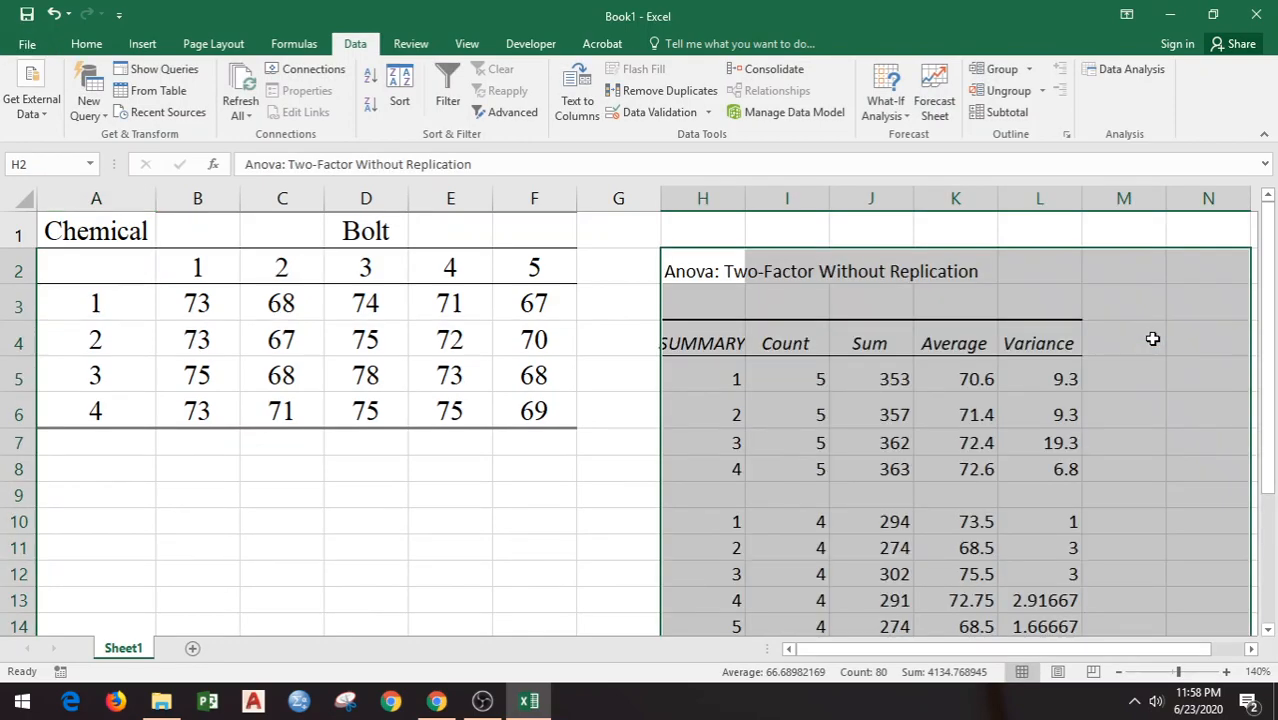
Step: Autofit column H to show the full row headings of the ANOVA output
left_click_drag(1270, 445, 1272, 590)
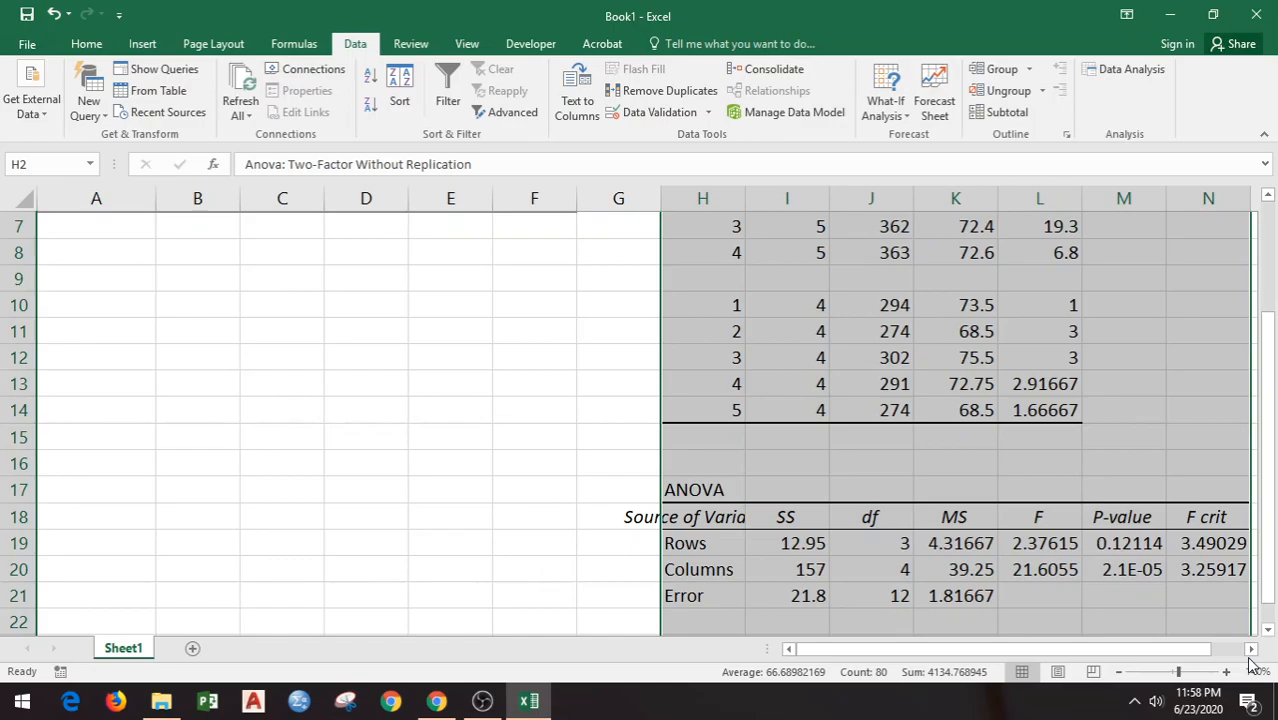
double_click(745, 198)
left_click_drag(1072, 648, 1134, 647)
left_click_drag(1267, 355, 1270, 250)
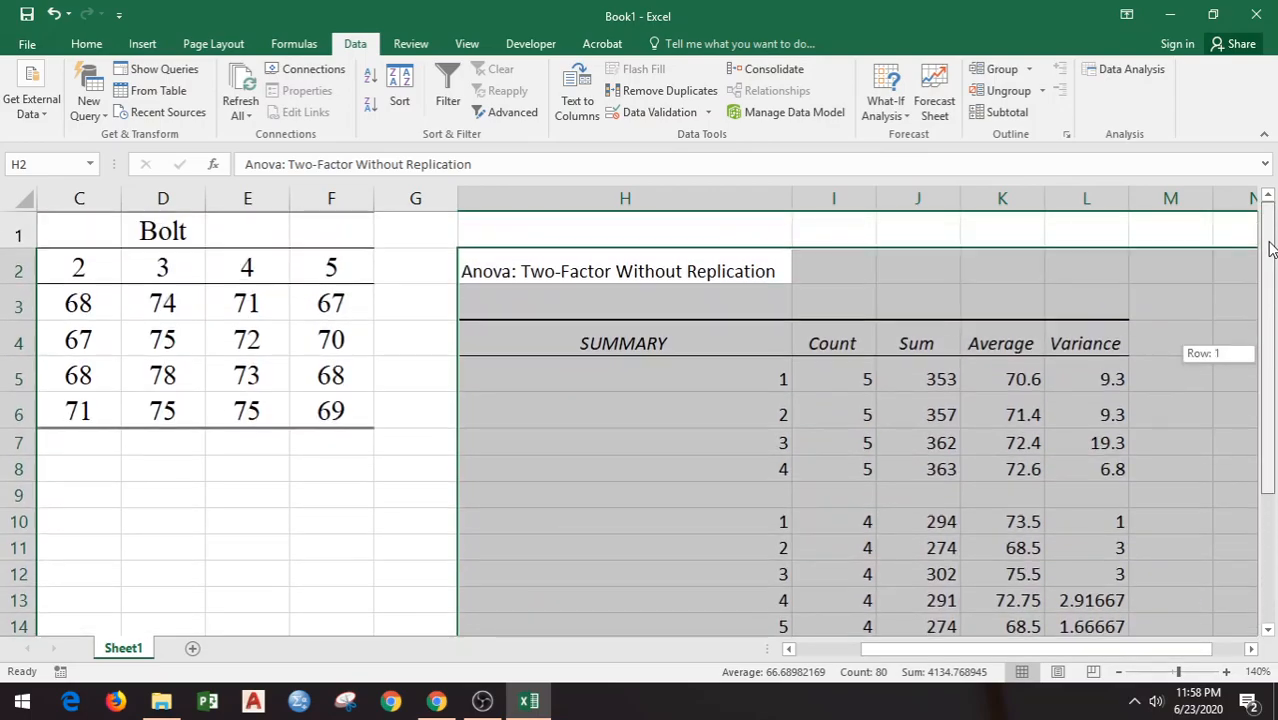
Step: Narrow column H of the ANOVA output while keeping its headings readable
left_click(981, 334)
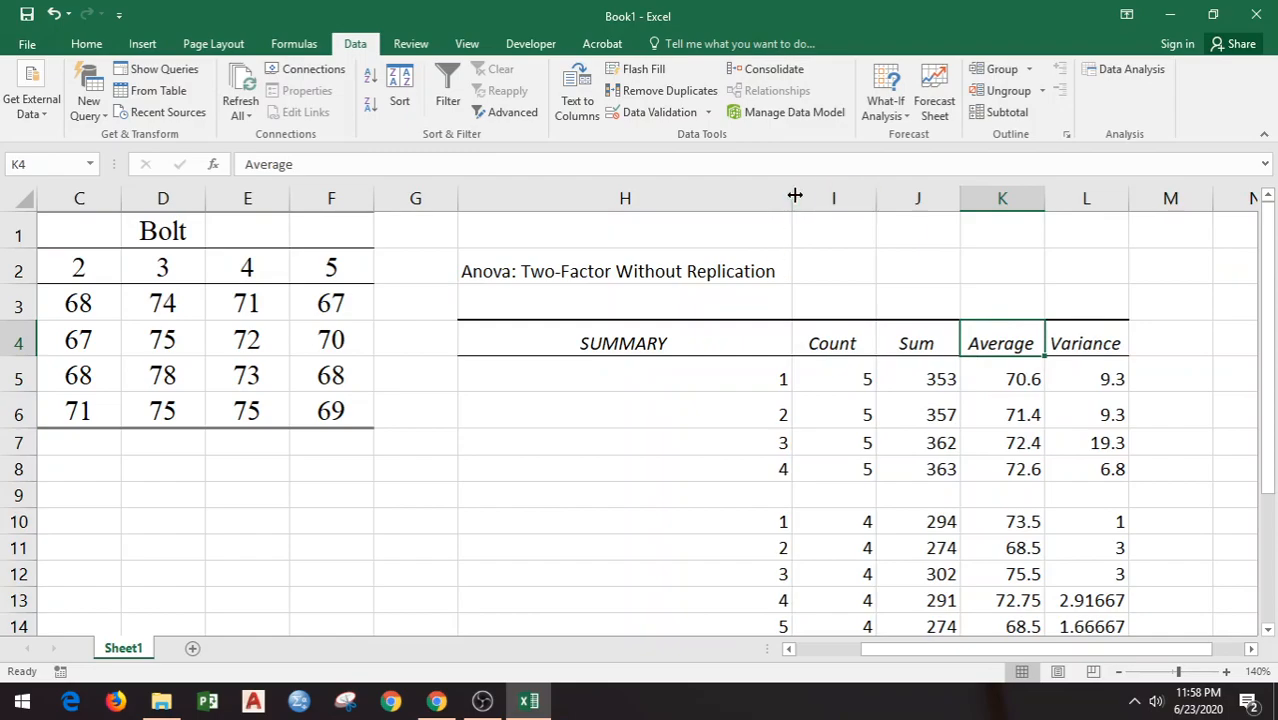
left_click_drag(789, 197, 701, 200)
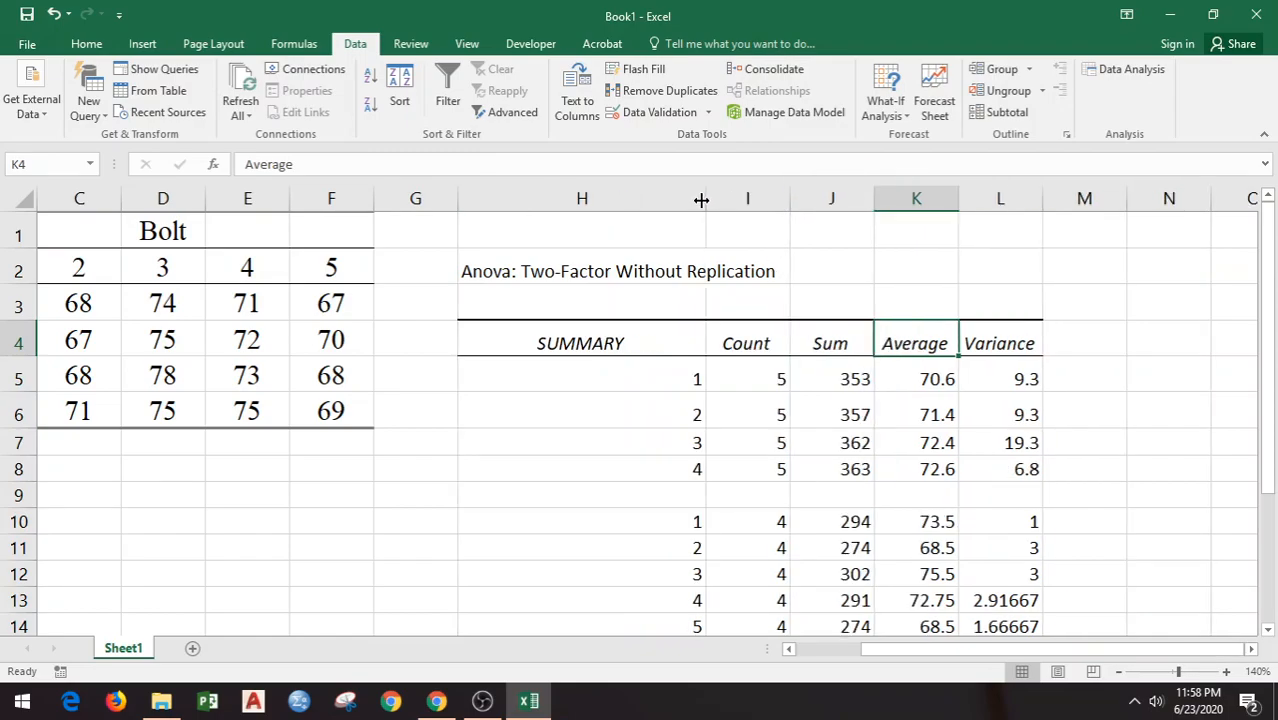
left_click(838, 420)
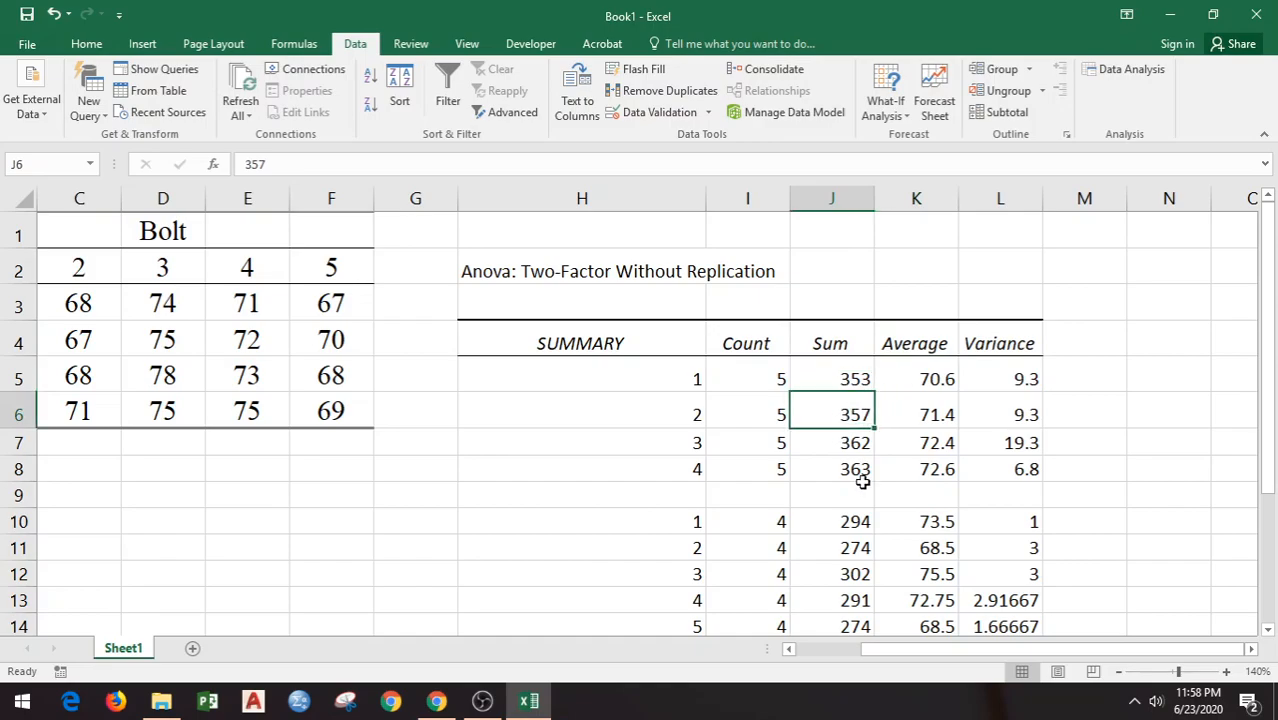
Step: Compare the chemical groups in the SUMMARY table with the source data, selecting the chemical 1 observations in B3:F3
scroll(861, 469, "down", 2)
scroll(861, 469, "up", 1)
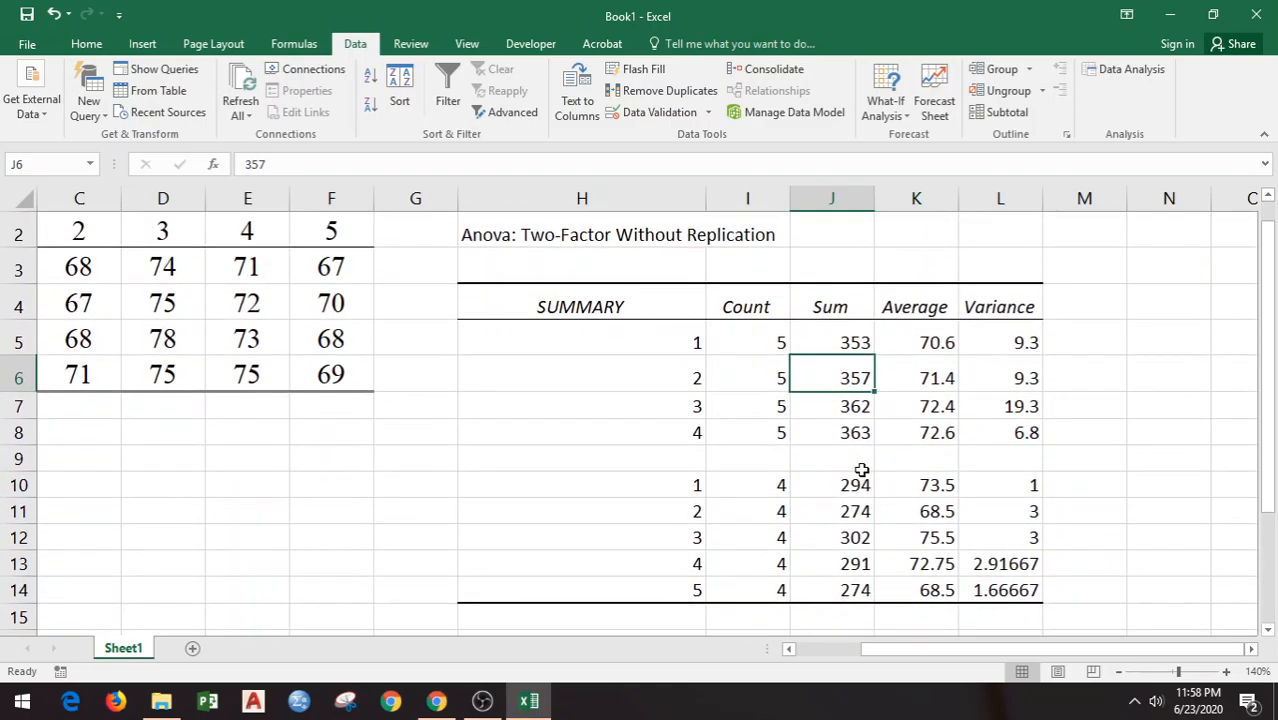
left_click_drag(887, 665, 813, 659)
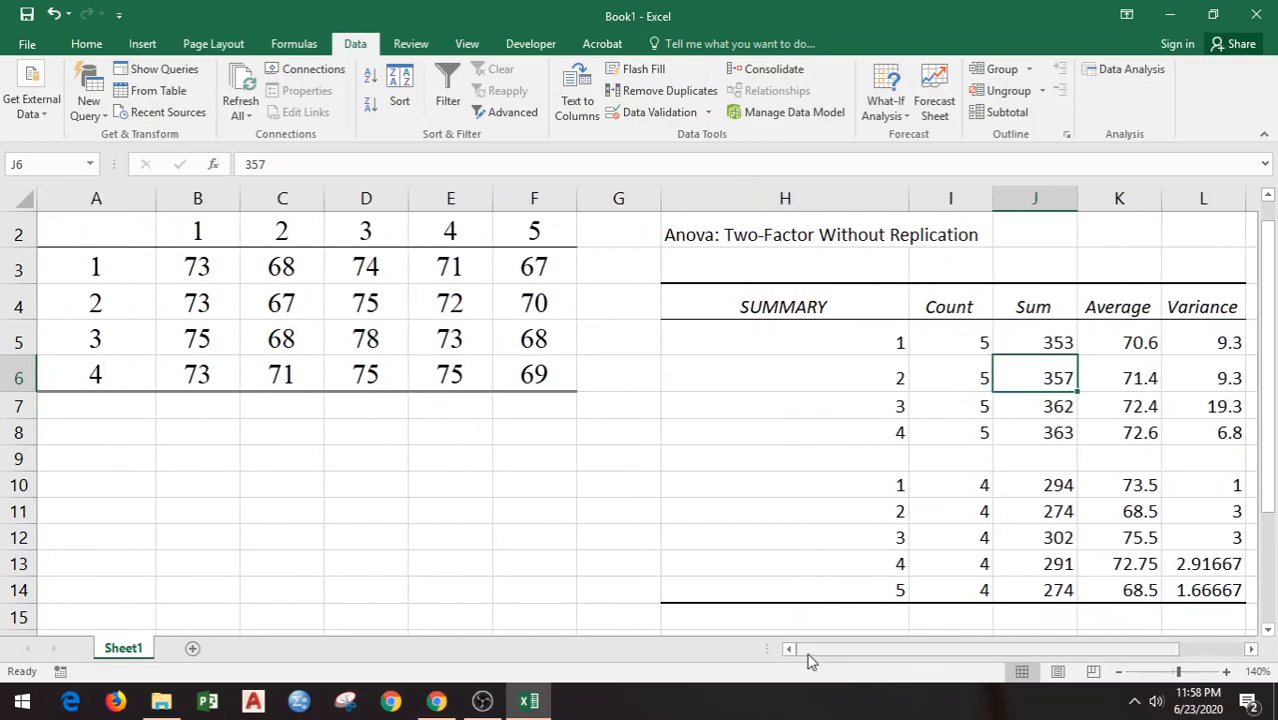
left_click(830, 511)
left_click(1267, 195)
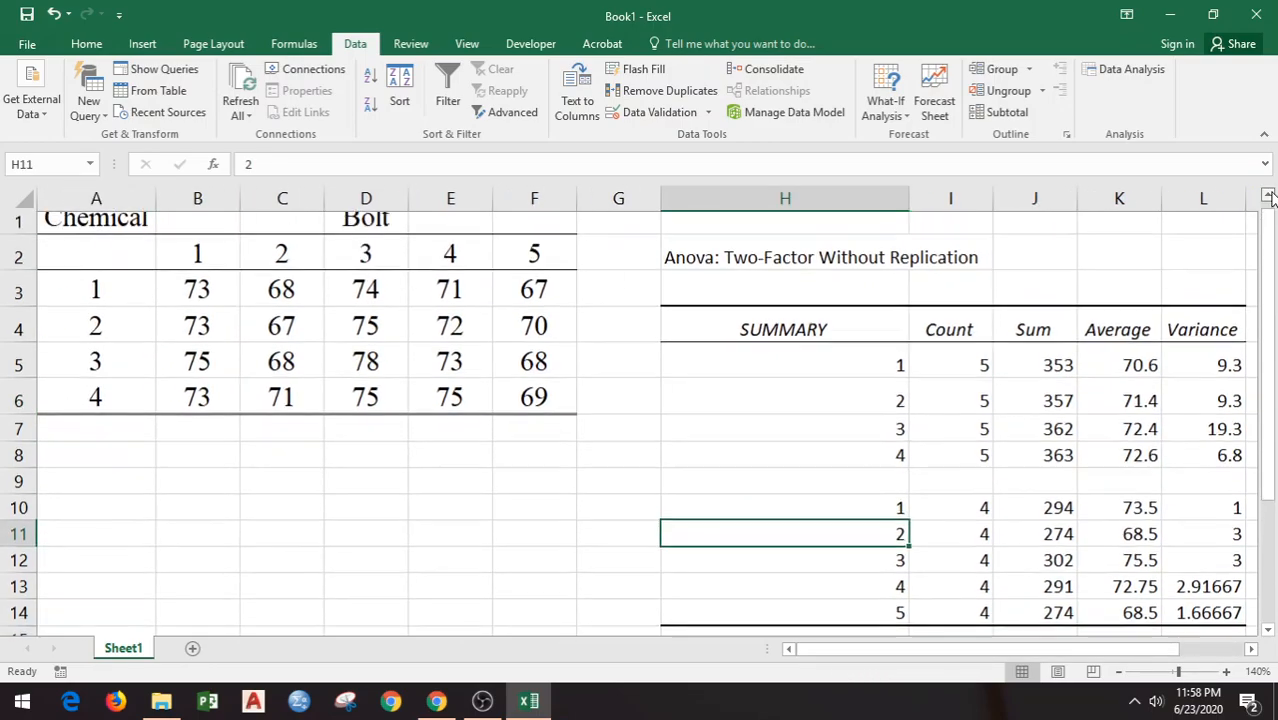
left_click_drag(867, 372, 854, 469)
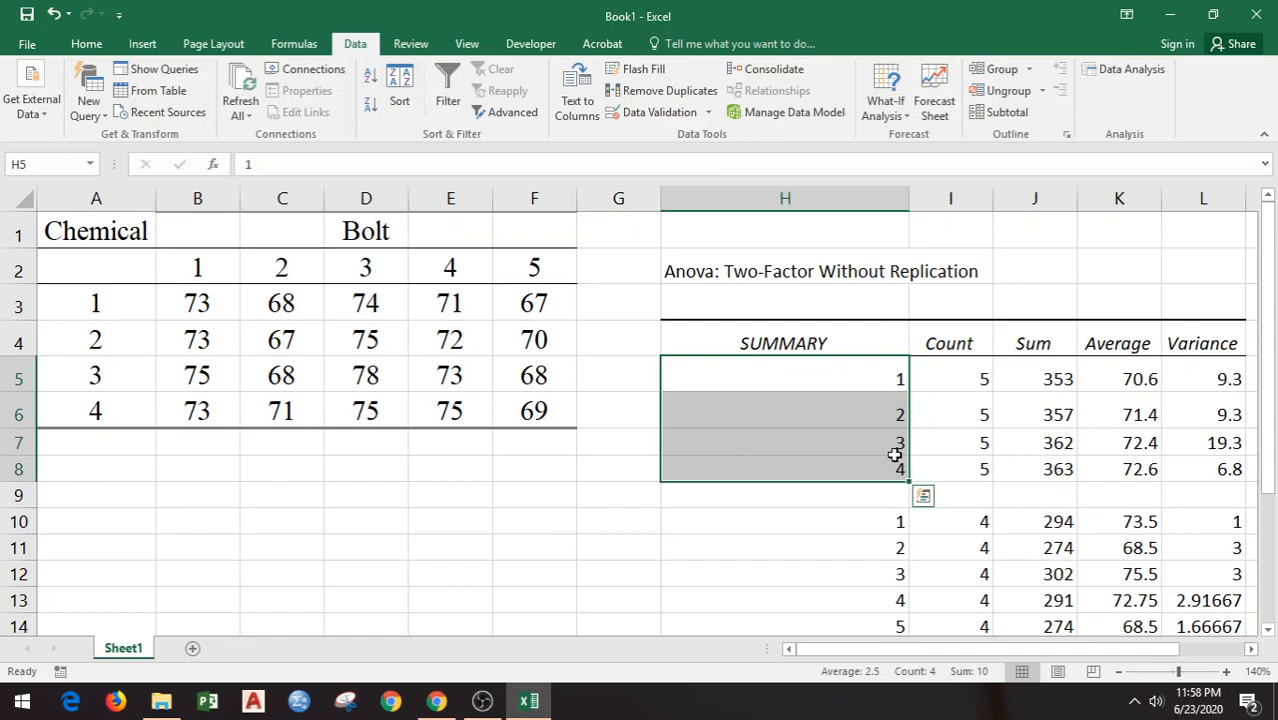
left_click(980, 372)
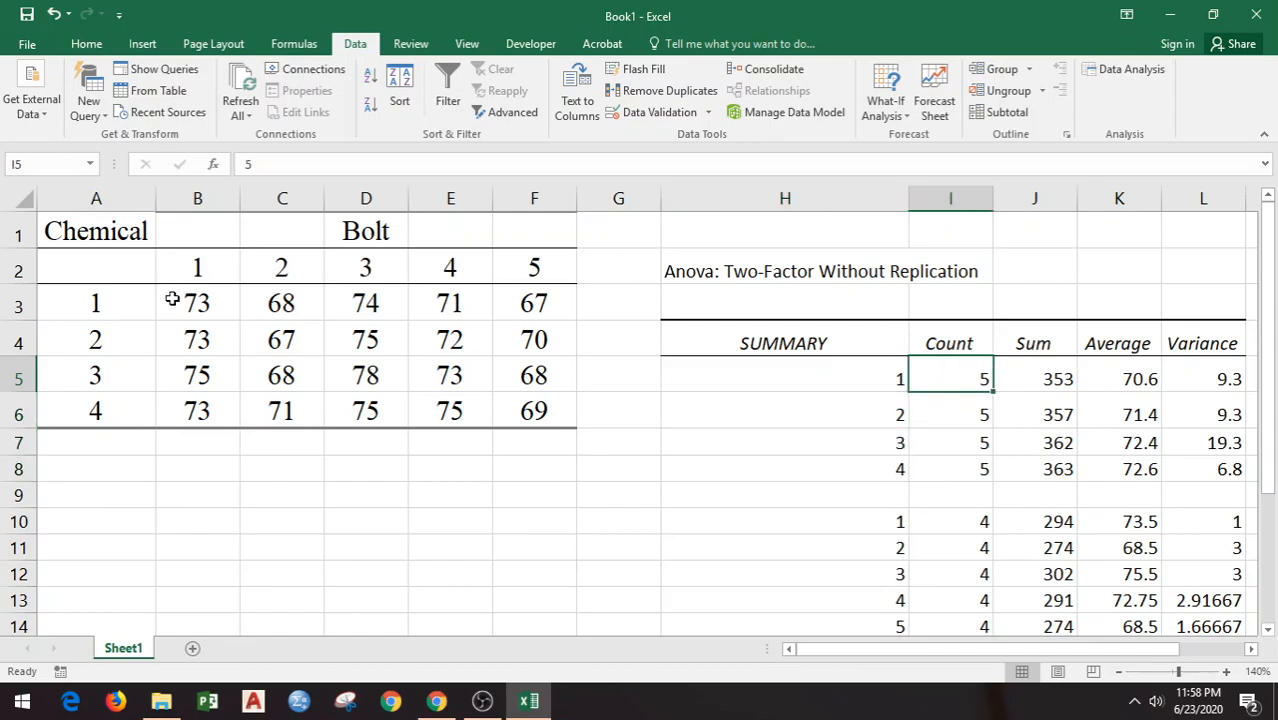
left_click_drag(200, 302, 527, 305)
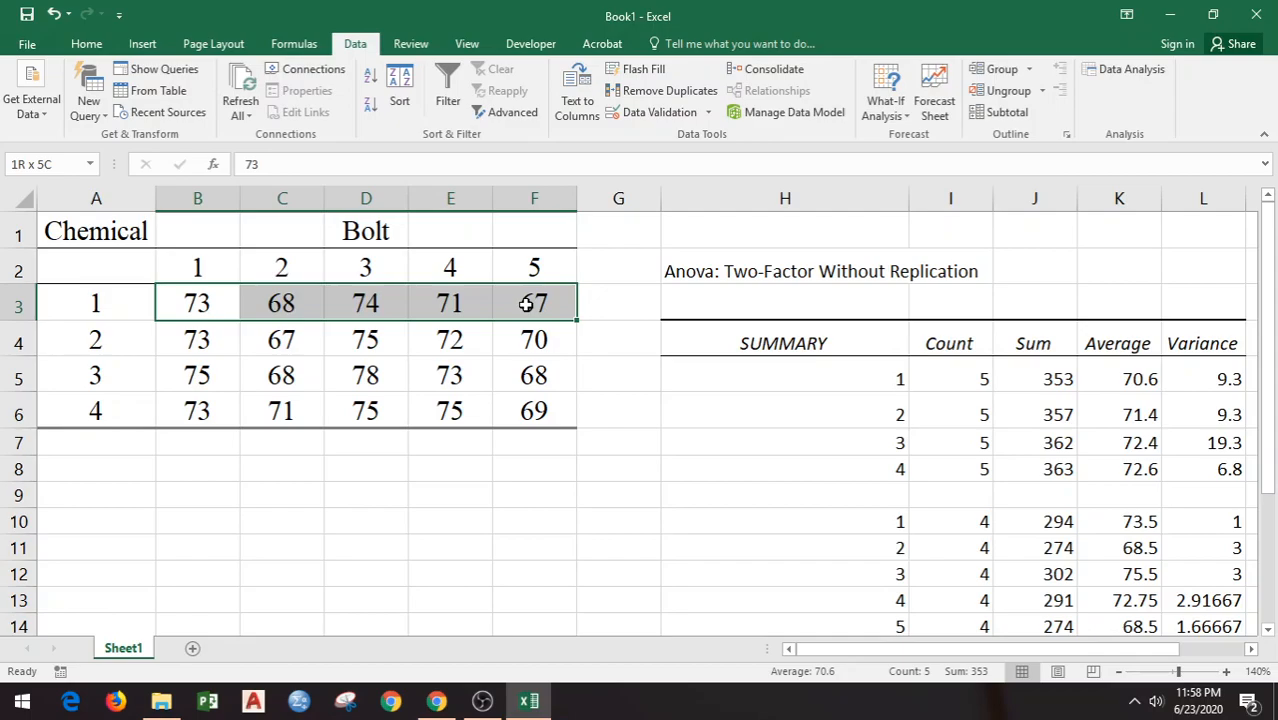
left_click_drag(527, 305, 527, 305)
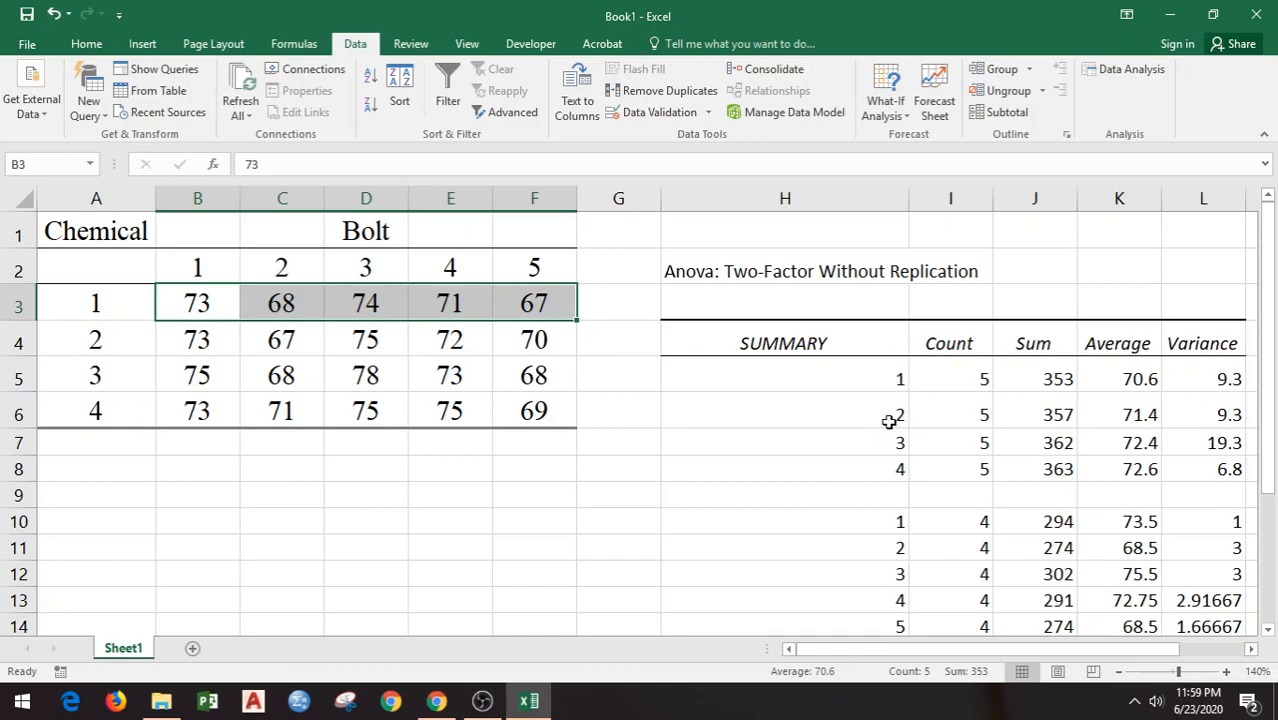
Step: Compare the bolt groups in the SUMMARY table with their source columns, selecting B3:B6 for bolt 1 and C3:C6 for bolt 2
left_click_drag(1274, 398, 1274, 452)
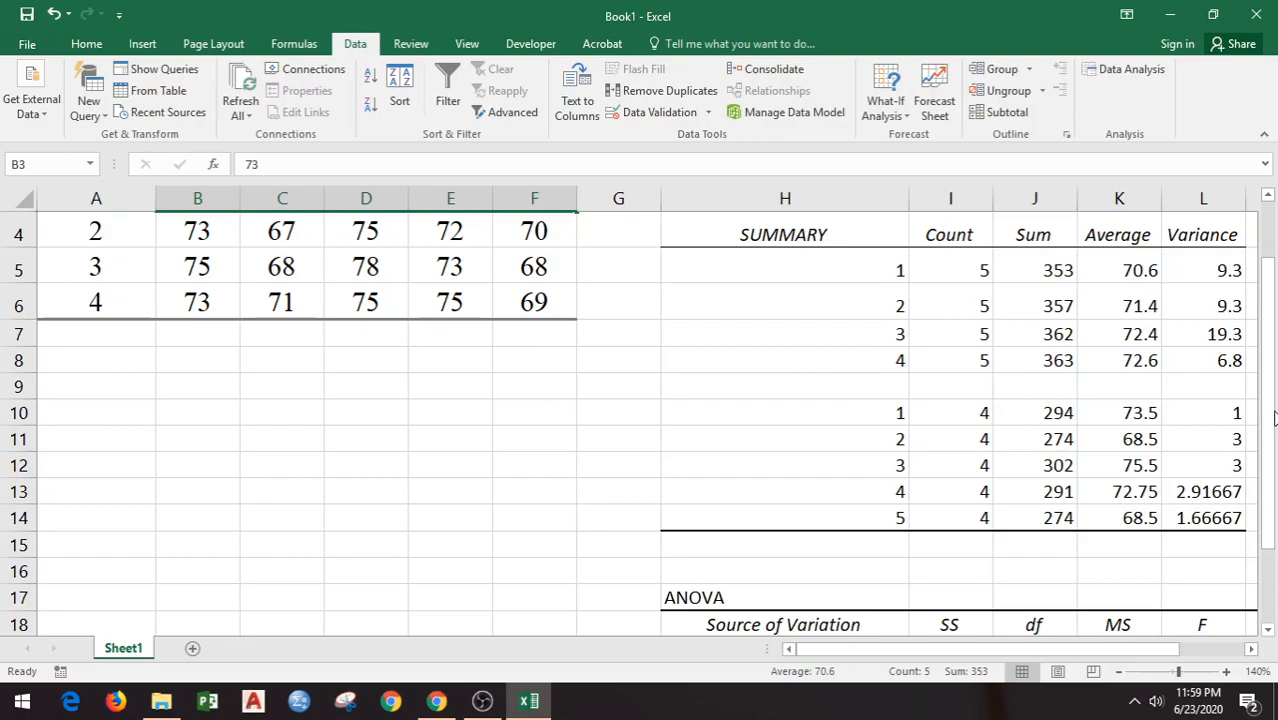
left_click(884, 410)
left_click_drag(1274, 370, 1274, 318)
left_click_drag(194, 300, 183, 410)
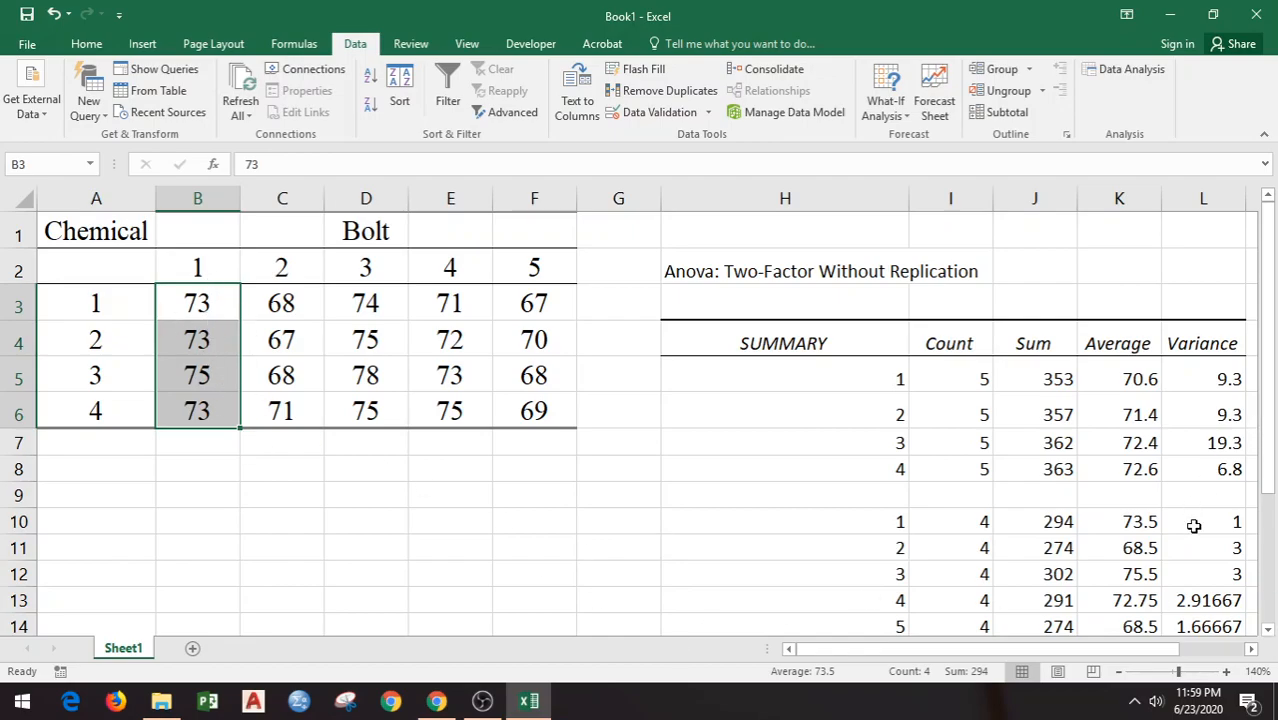
left_click(884, 552)
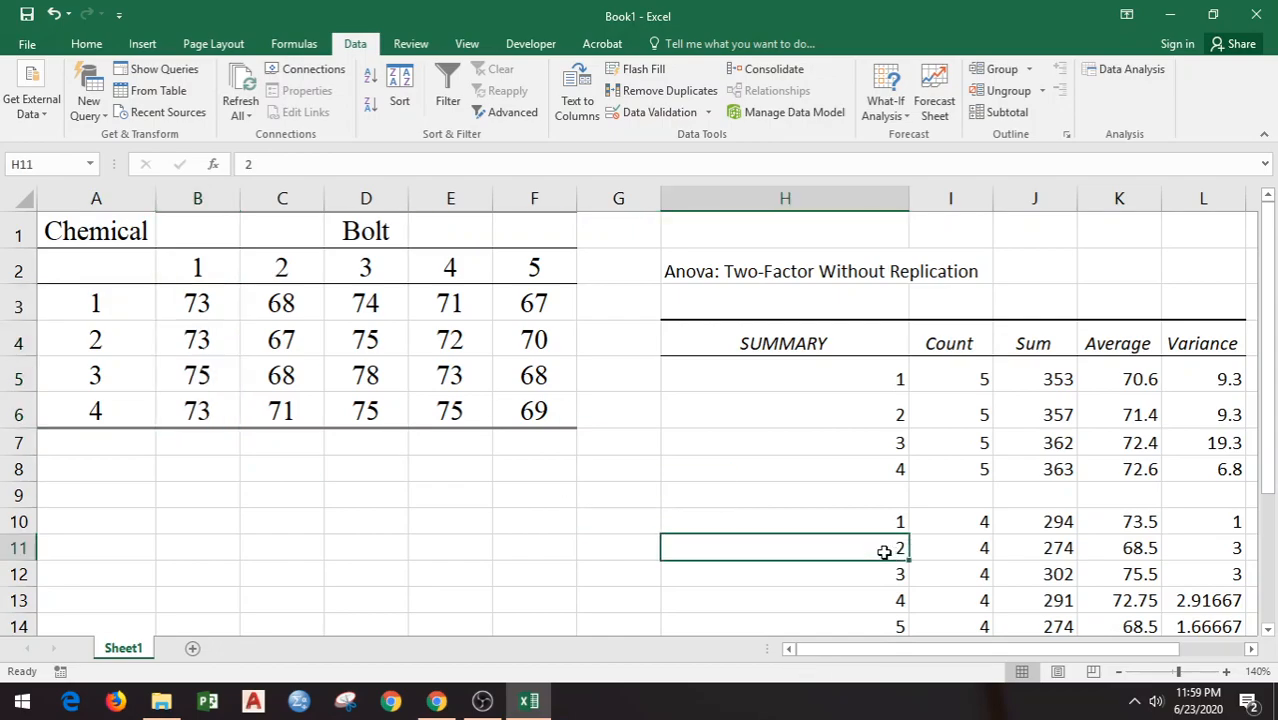
left_click_drag(278, 302, 283, 413)
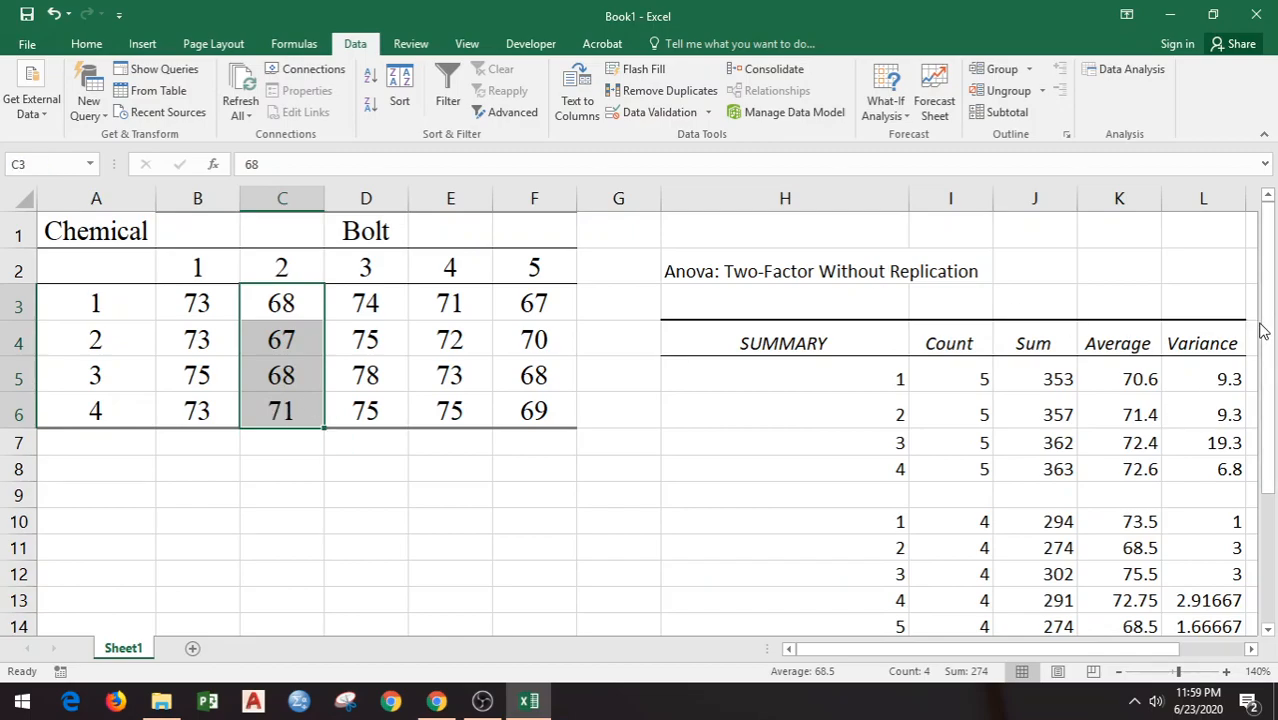
Step: Examine the full ANOVA table from Source of Variation through F crit, and return to the data table
left_click_drag(1272, 342, 1276, 447)
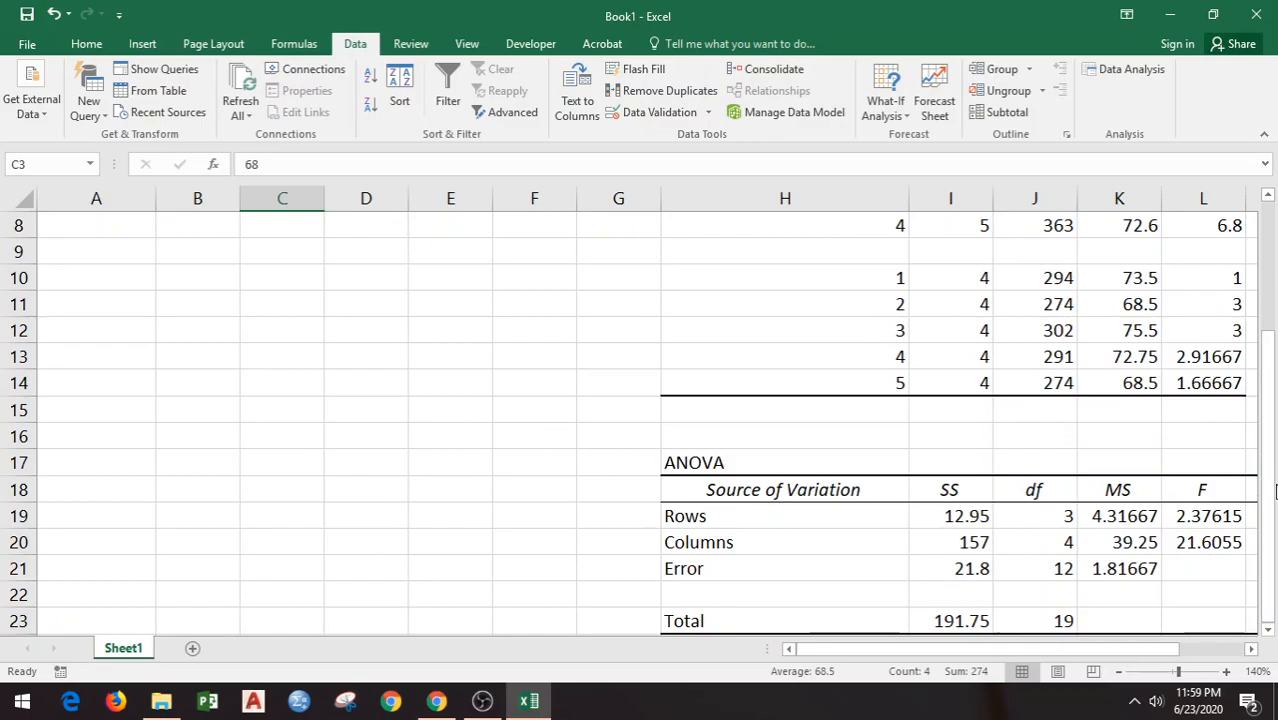
left_click_drag(1132, 650, 1230, 652)
left_click(1267, 630)
left_click(1268, 632)
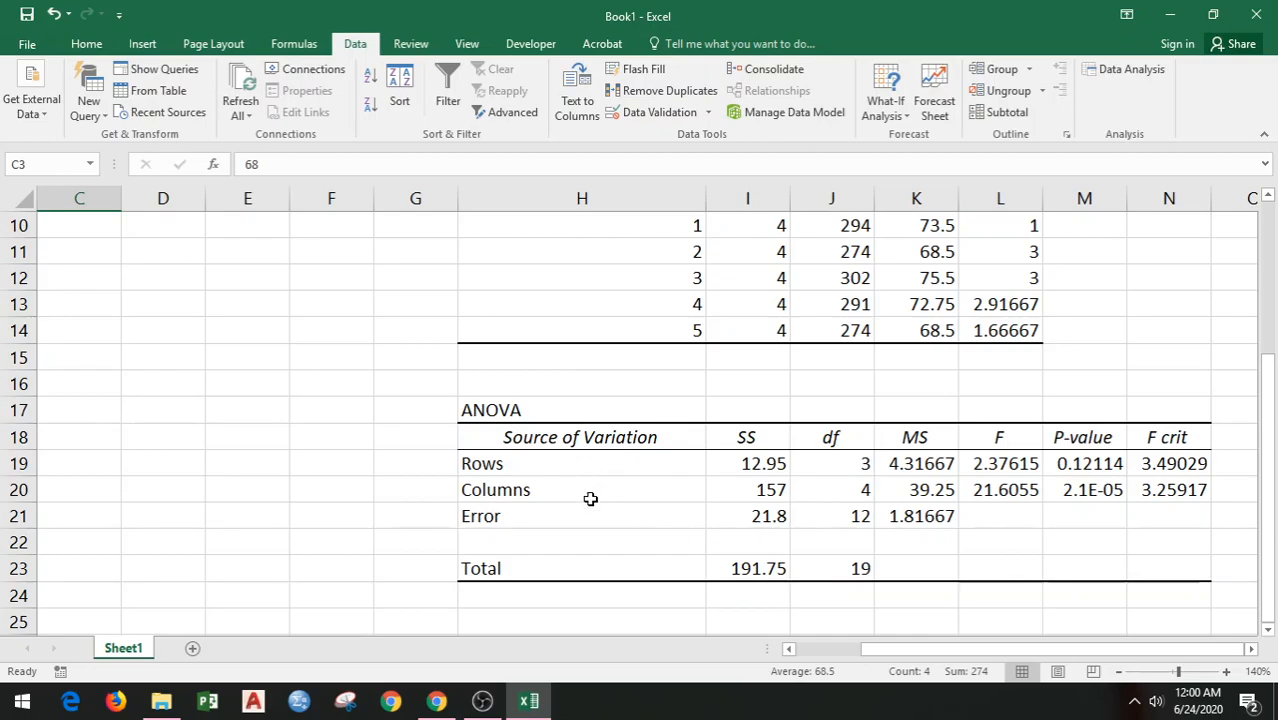
left_click_drag(907, 653, 822, 660)
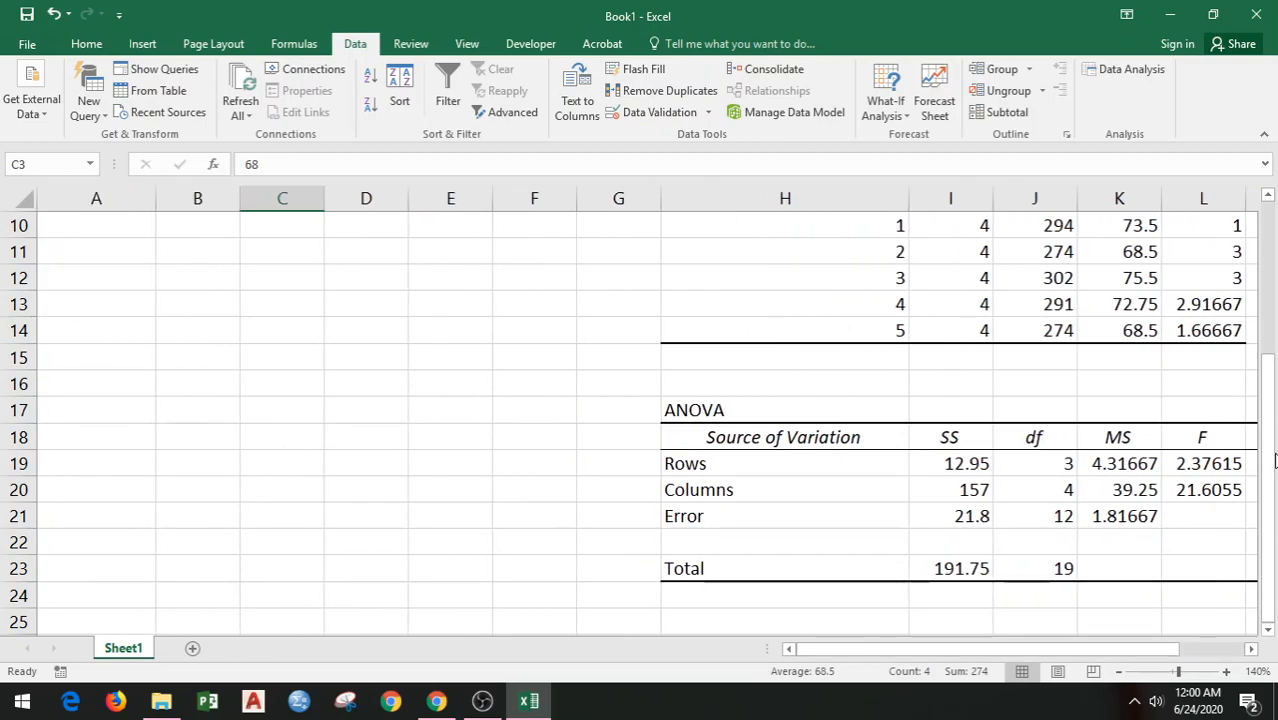
left_click_drag(1270, 472, 1272, 306)
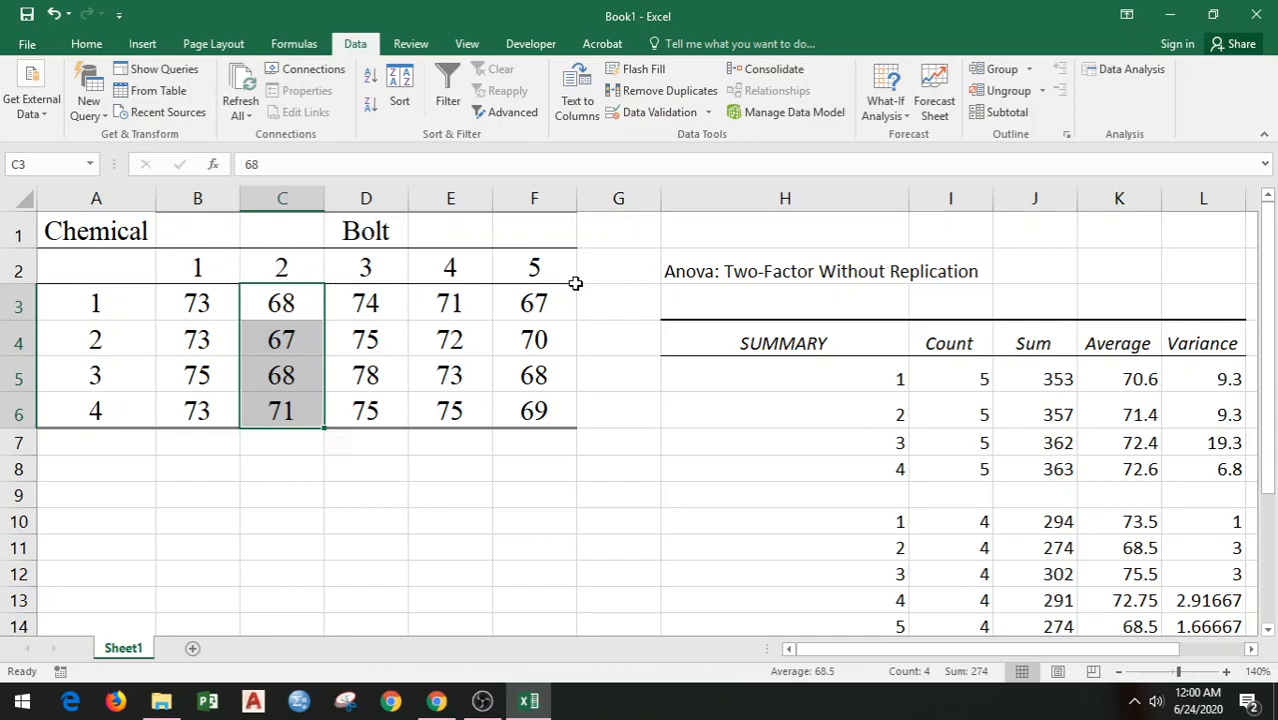
Step: Review the individual observations in the data table and select the whole block B3:F6
left_click(502, 362)
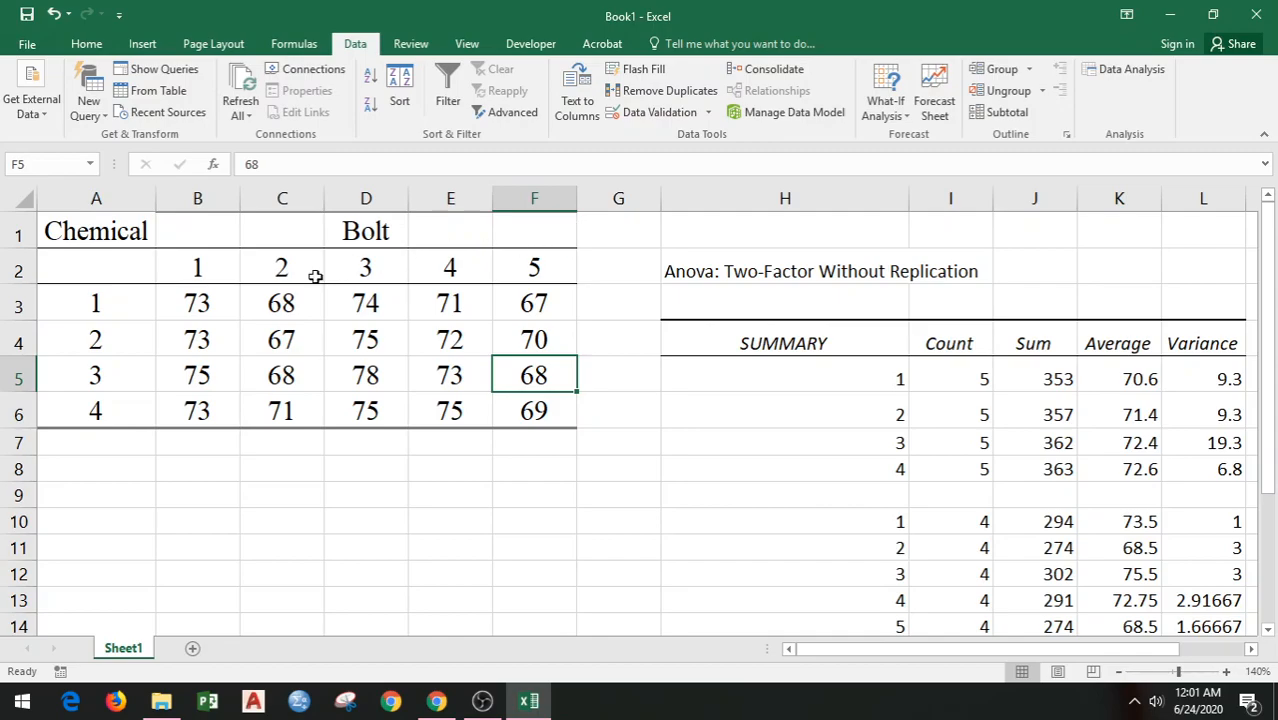
left_click(193, 302)
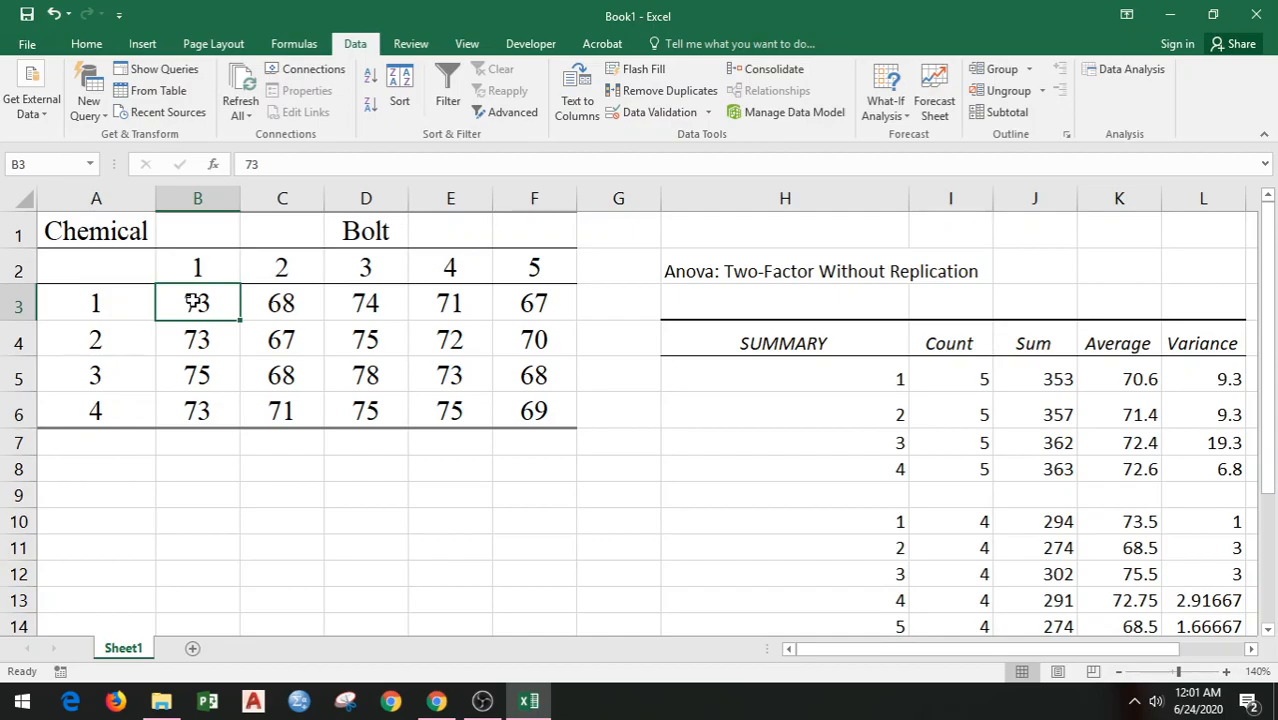
left_click_drag(193, 302, 203, 360)
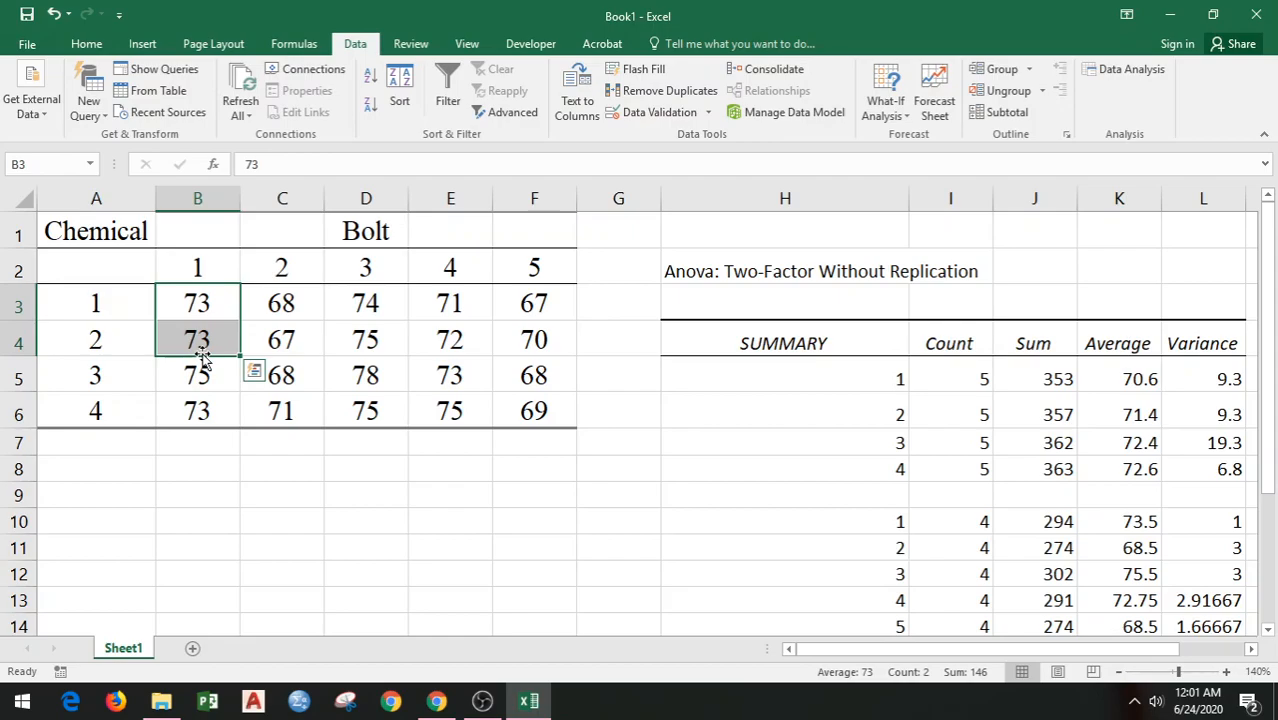
left_click(209, 300)
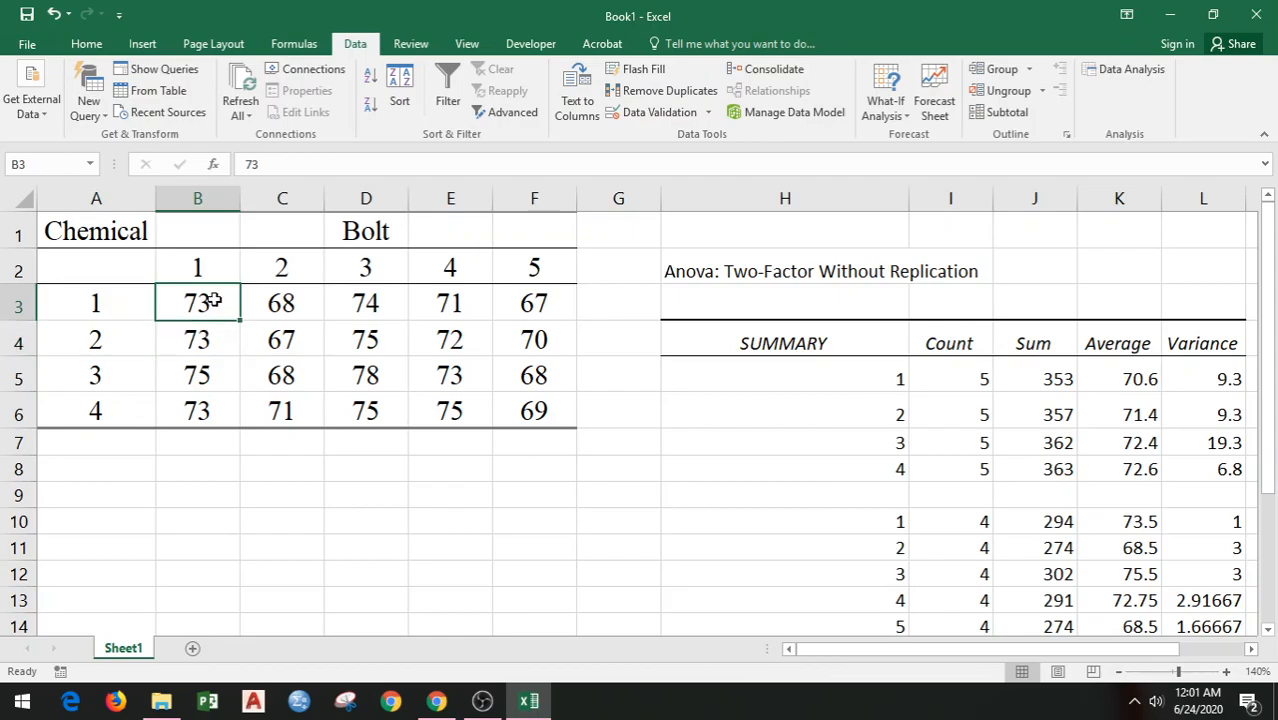
left_click_drag(213, 300, 533, 413)
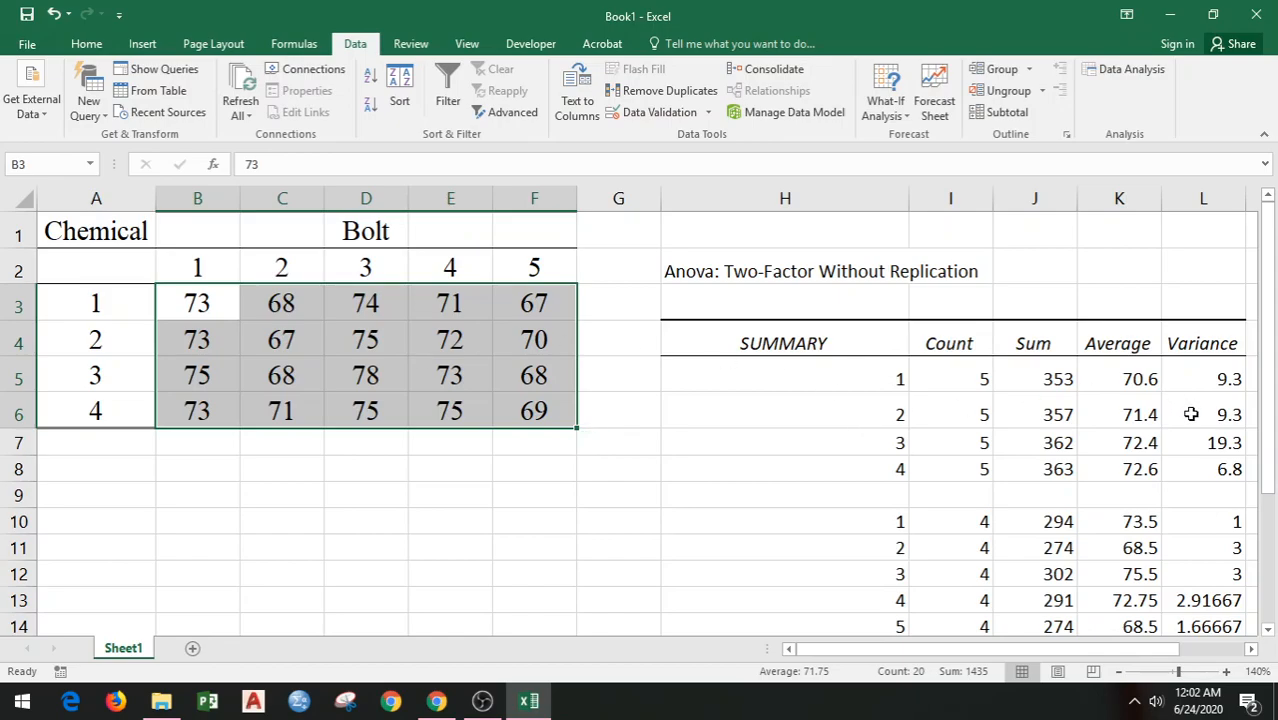
Step: Check which factor the Rows source in the ANOVA table represents by going through chemicals 1 to 4 in the data table
left_click_drag(1272, 360, 1273, 500)
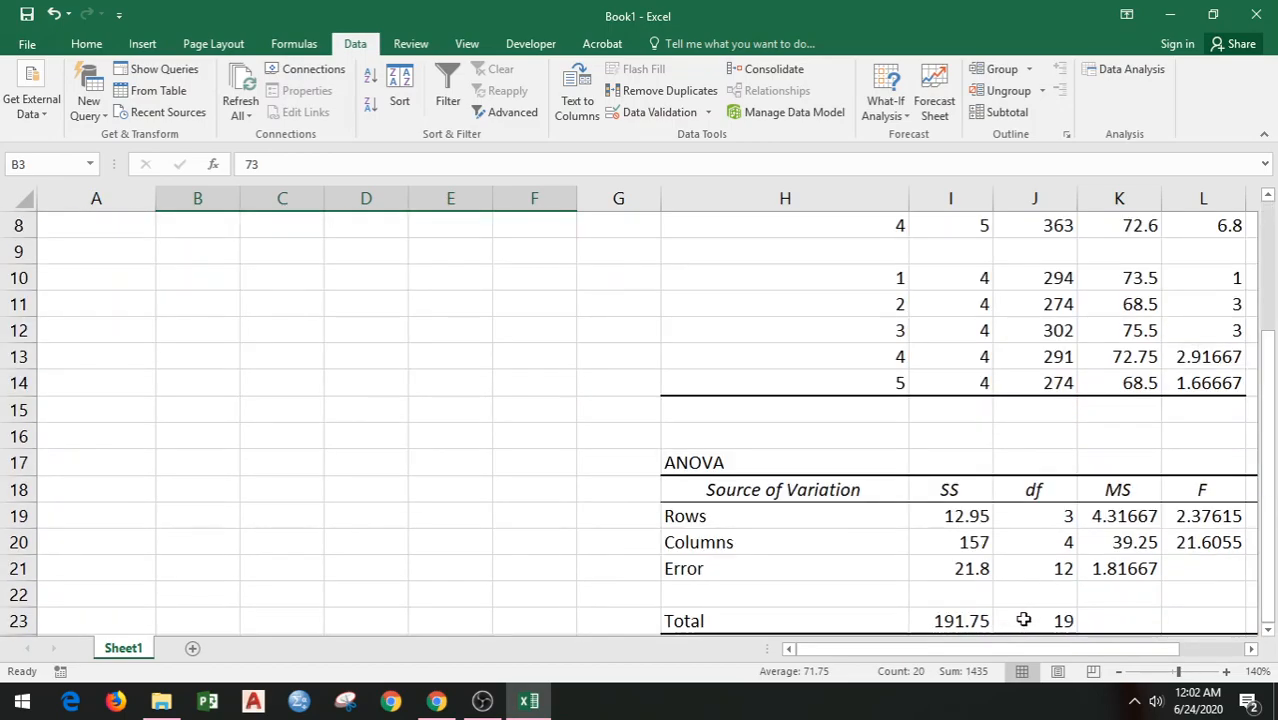
left_click_drag(1021, 647, 1065, 648)
left_click(563, 523)
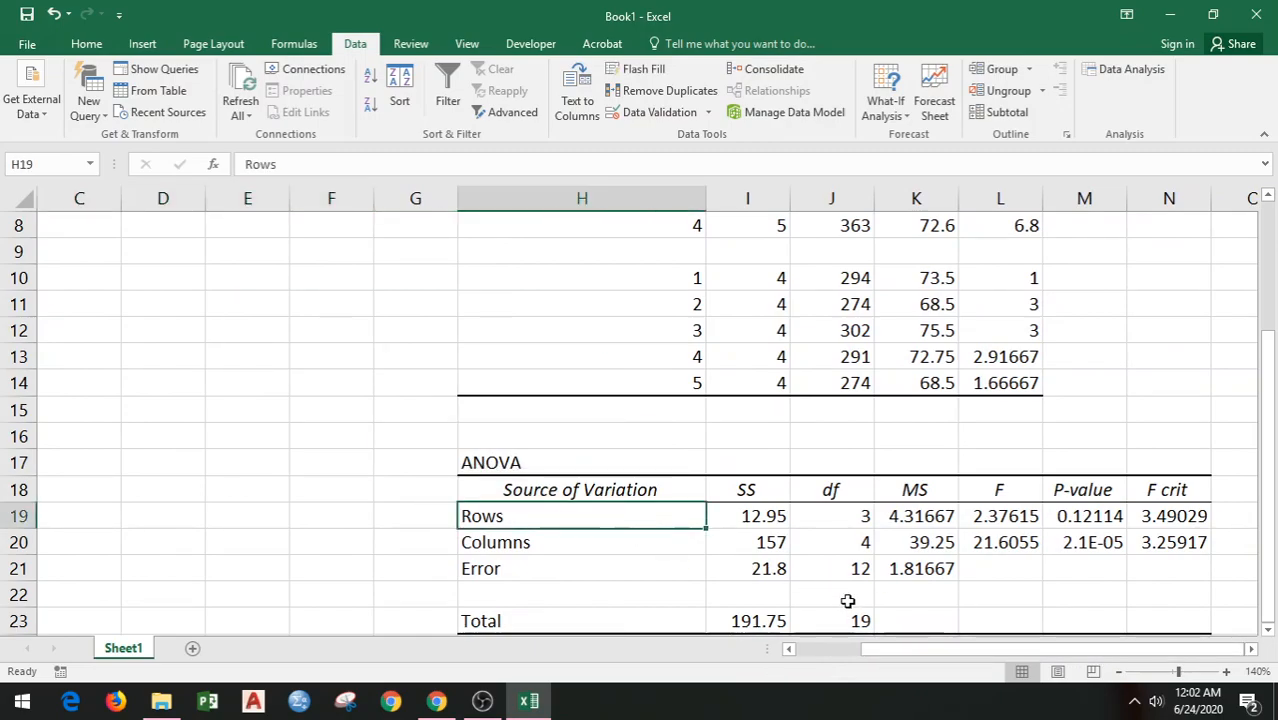
left_click_drag(901, 658, 724, 663)
left_click_drag(1270, 442, 1270, 432)
left_click_drag(85, 305, 514, 310)
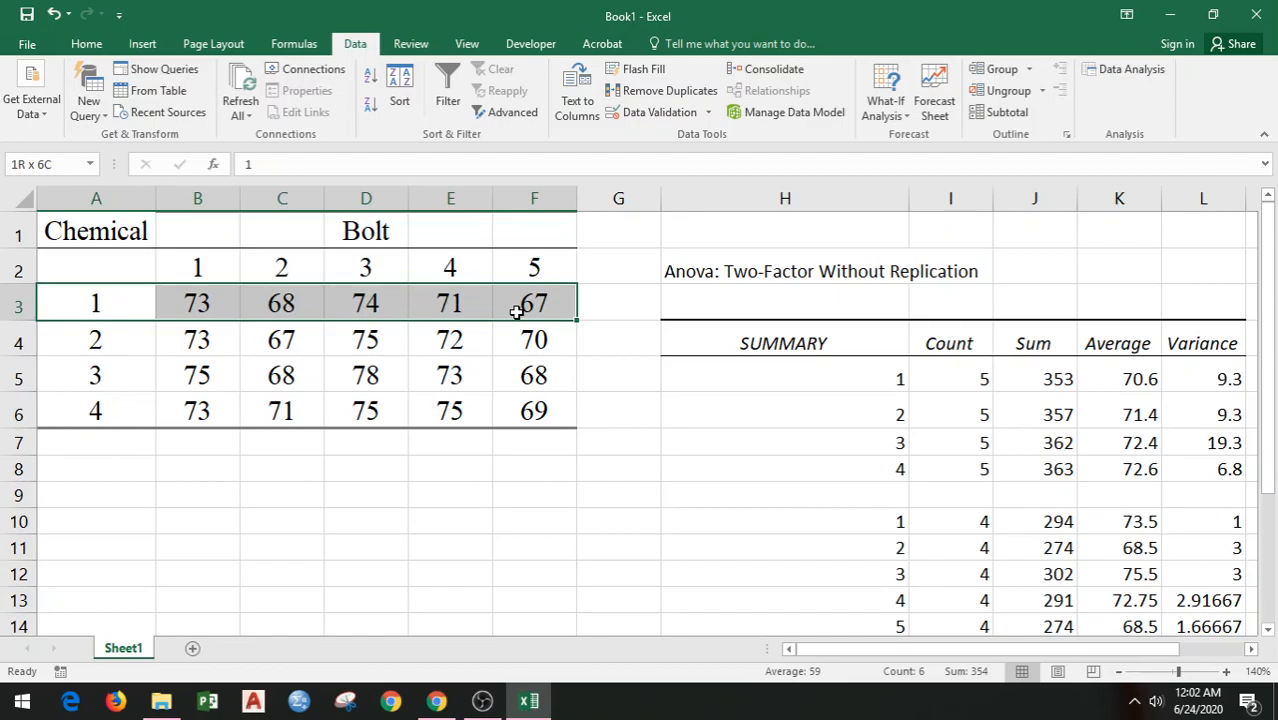
left_click(125, 343)
left_click(125, 386)
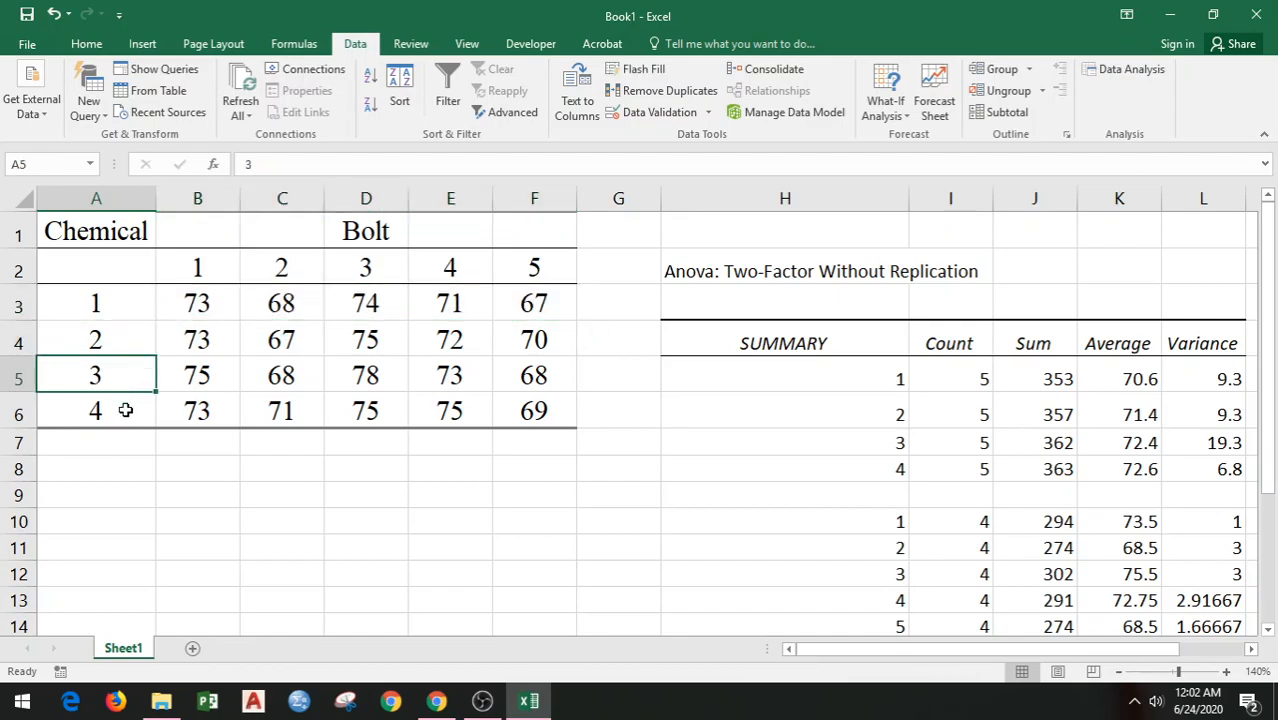
left_click(125, 410)
Step: Relabel the ANOVA sources of variation: Rows as Chemical Agent in H19 and Columns as Bolt in H20
left_click_drag(1274, 290, 1276, 458)
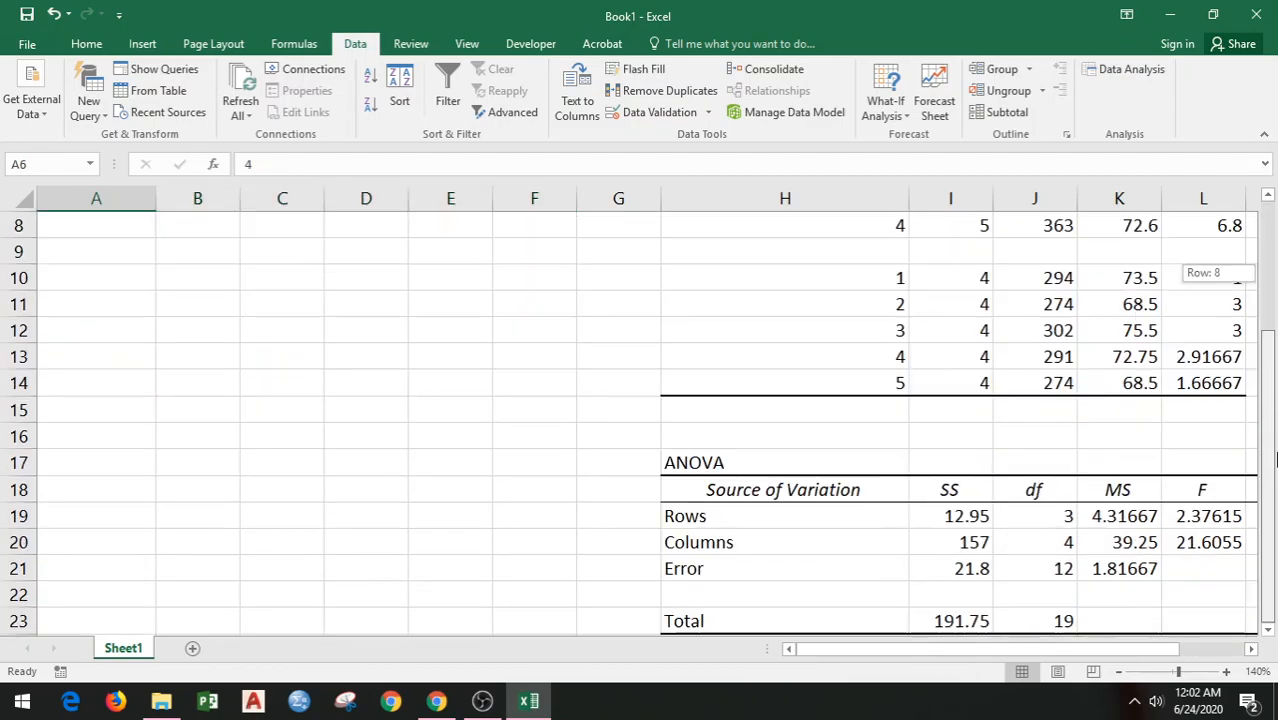
left_click(732, 515)
type("Ch")
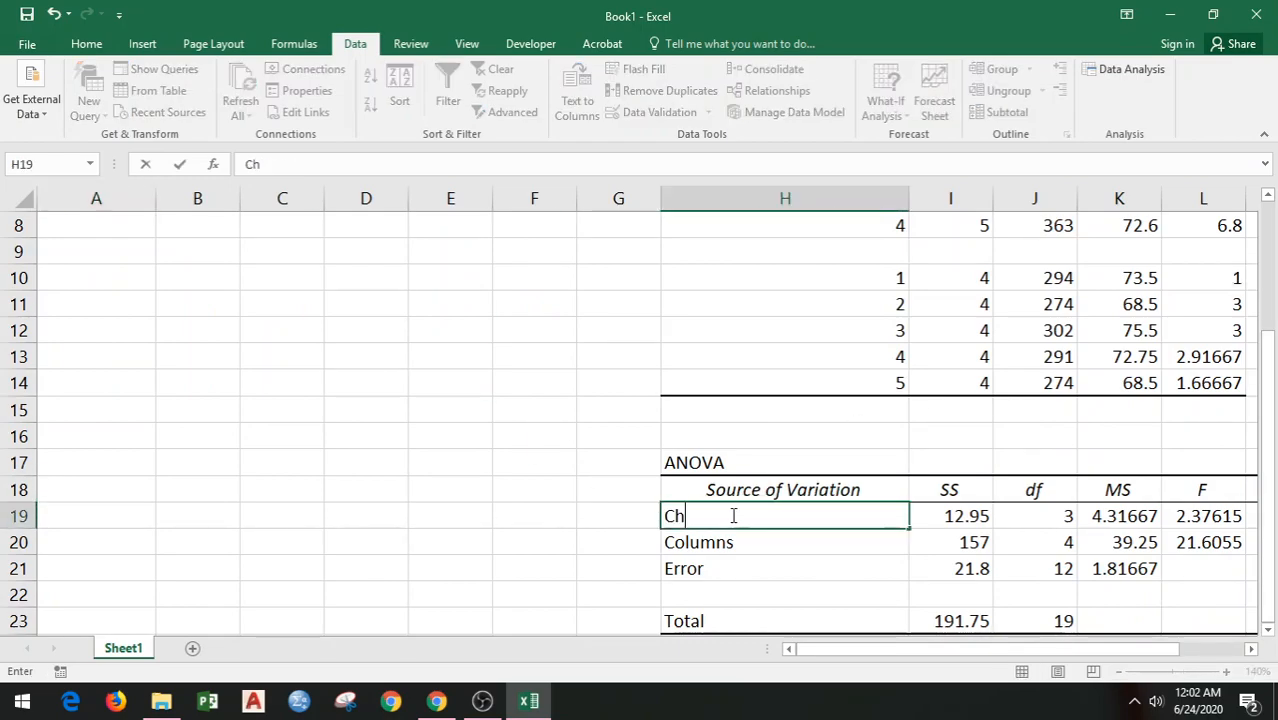
type("emical Agent")
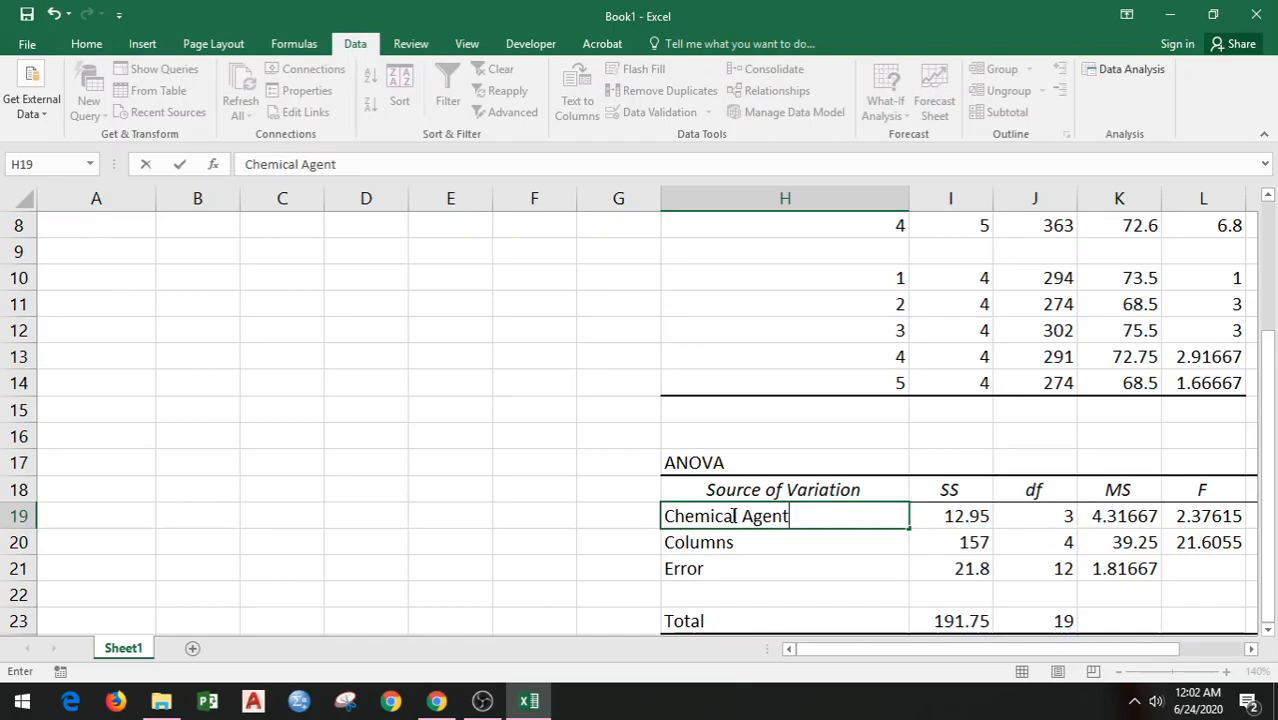
left_click(710, 542)
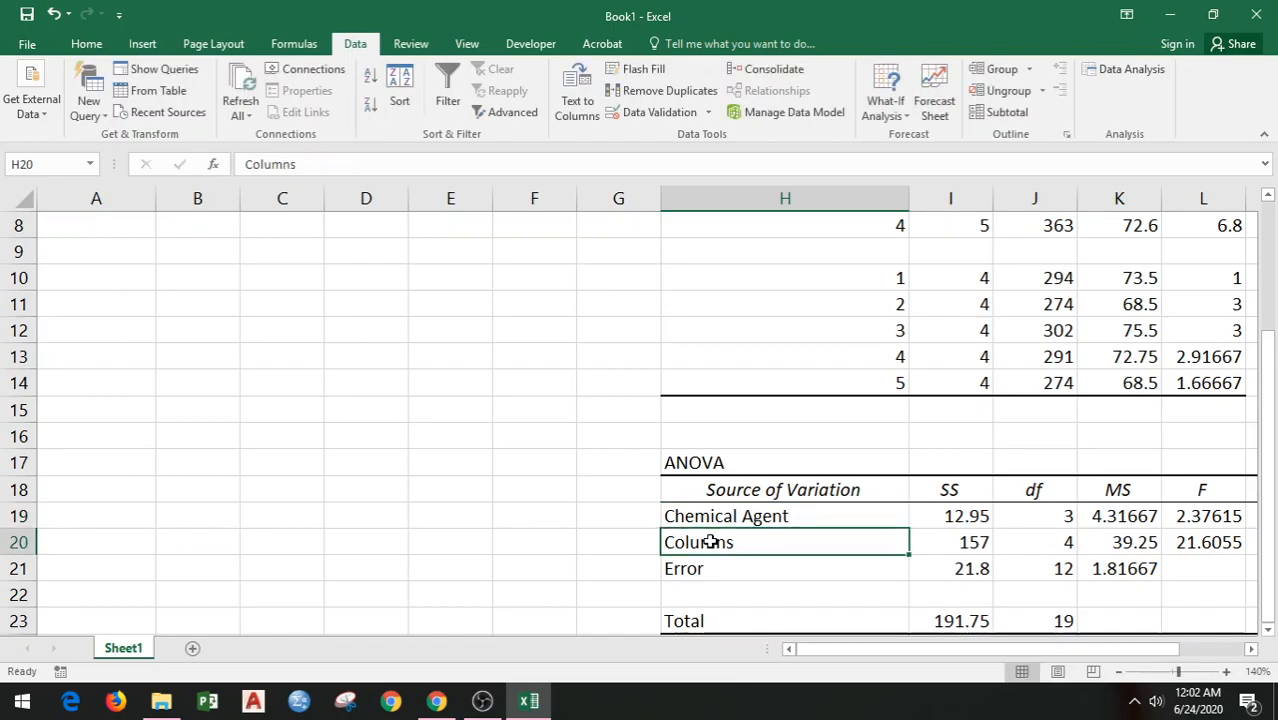
type("Bolt")
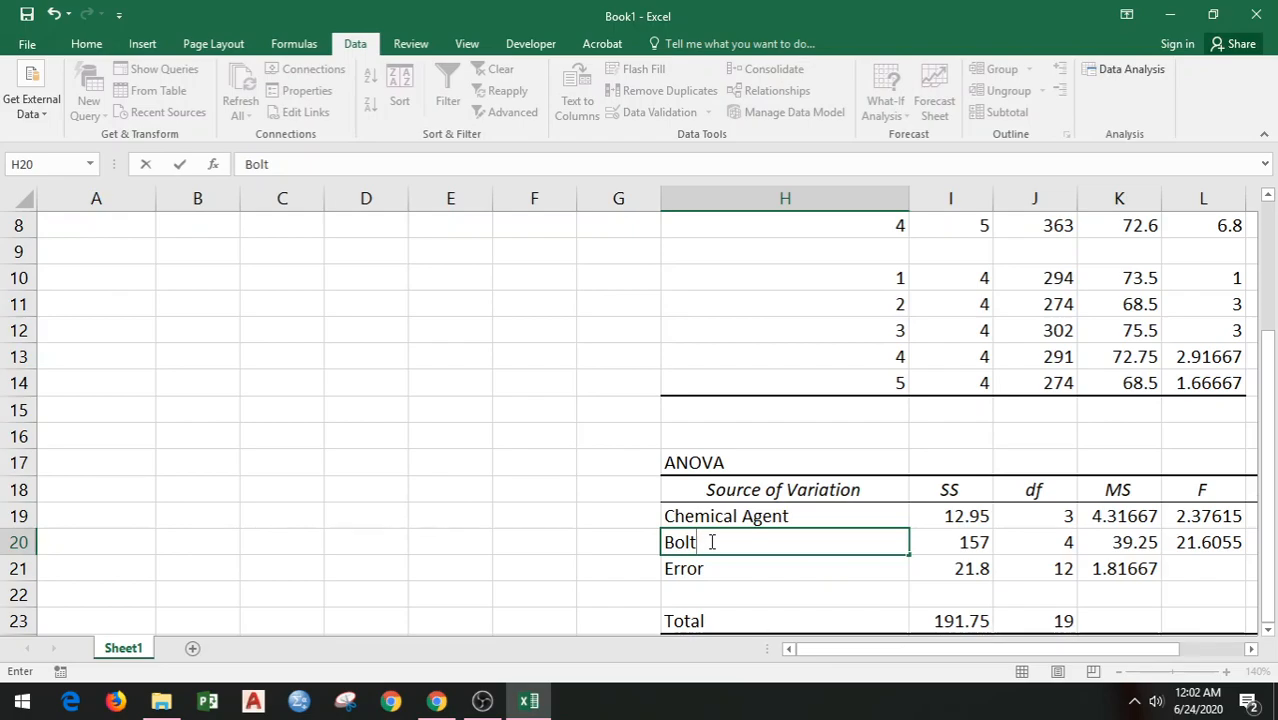
left_click(893, 574)
Step: Examine the F, P-value and F crit entries for Chemical Agent and Bolt in the ANOVA table
left_click_drag(1084, 651, 1101, 652)
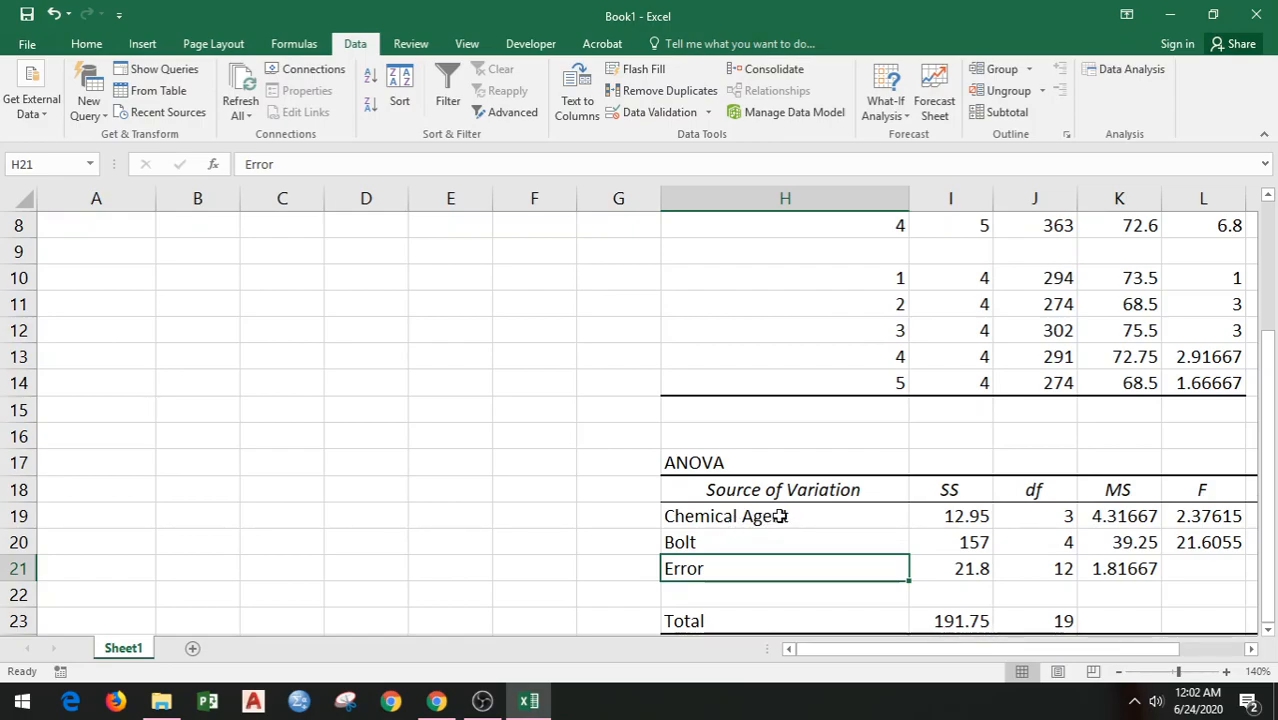
left_click(707, 540)
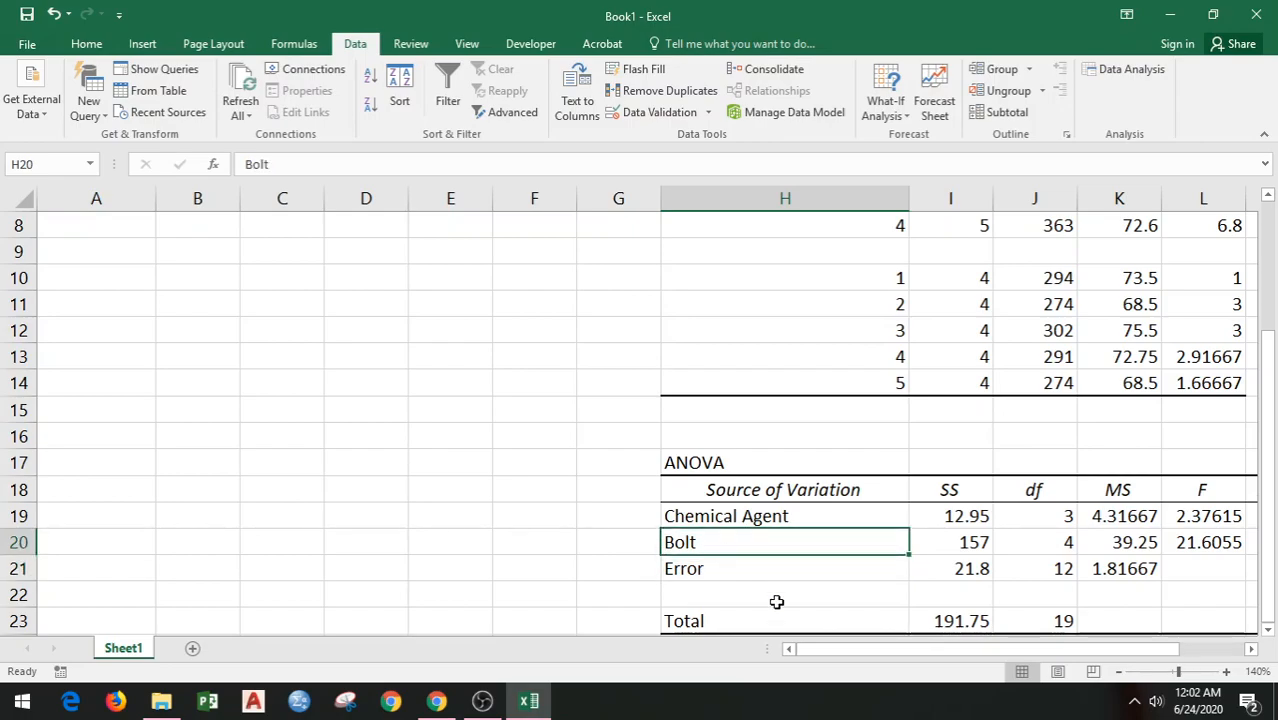
left_click(1267, 630)
left_click_drag(1193, 654, 1228, 662)
left_click(595, 541)
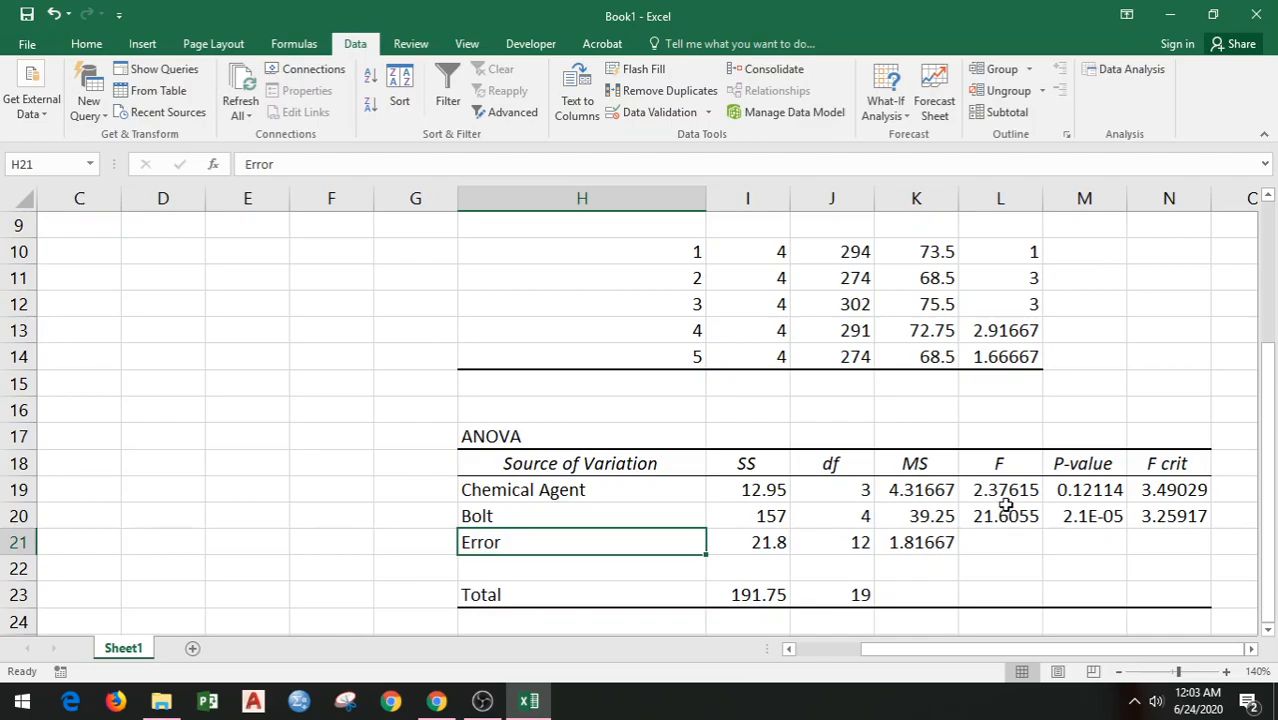
Step: Compare the Chemical Agent F statistic in L19 with F crit in N19, and check its P-value and the Bolt F statistic in L20
left_click_drag(1114, 507, 1172, 507)
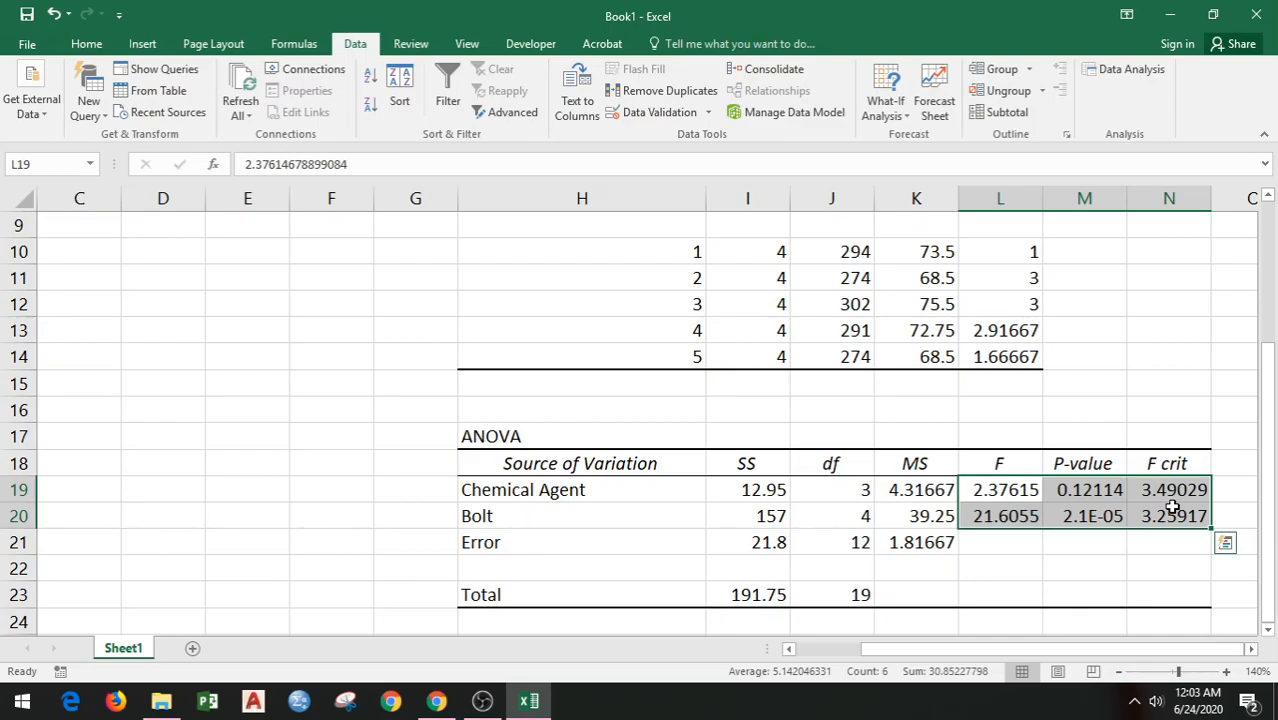
left_click(1035, 520)
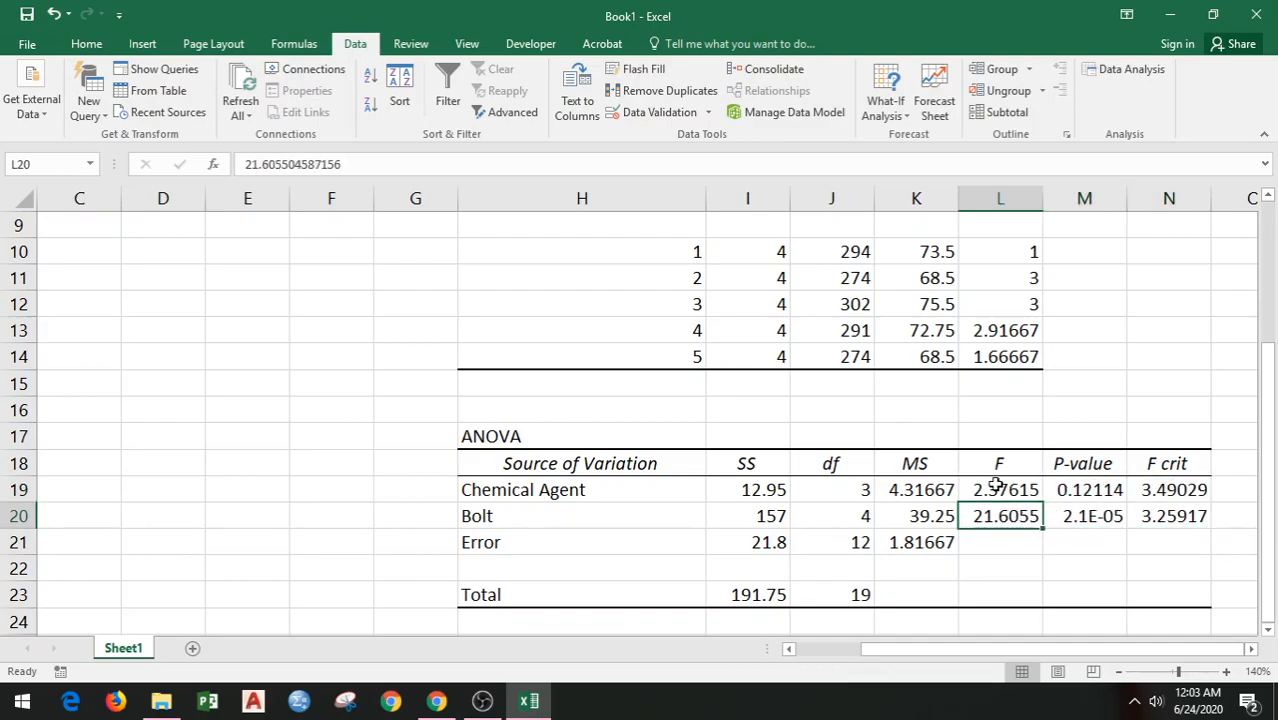
left_click(997, 488)
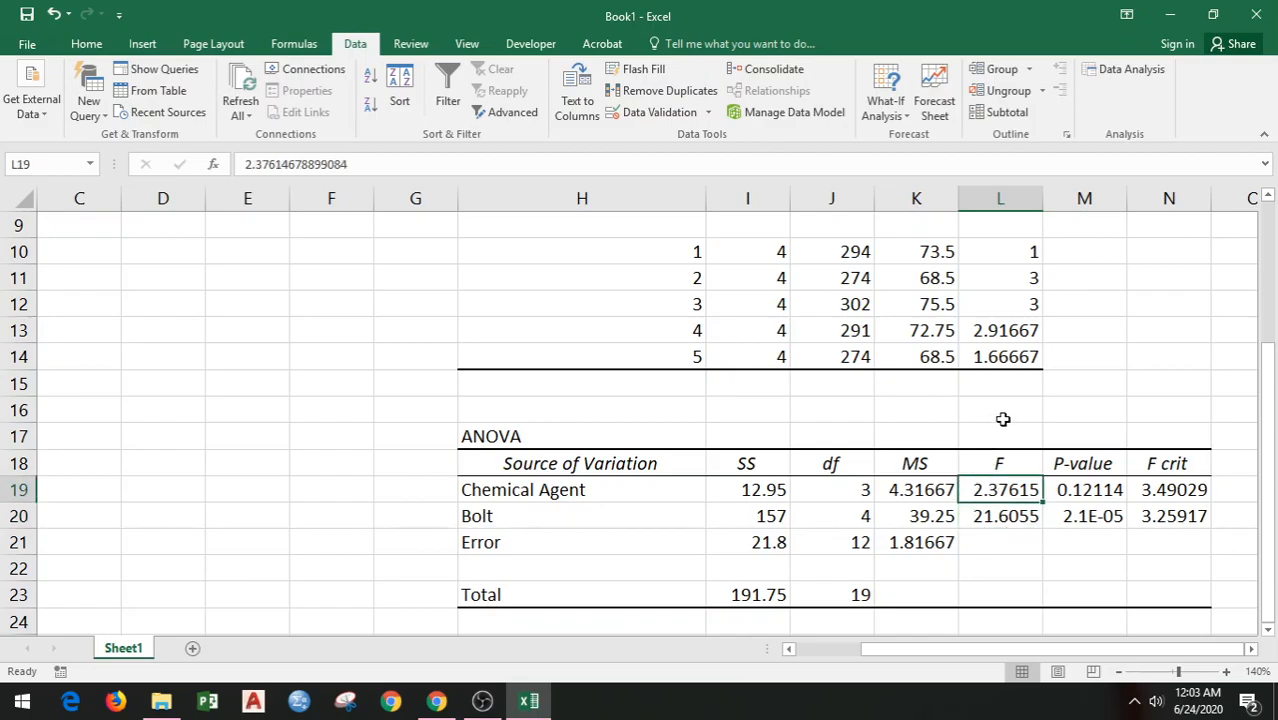
left_click(1169, 495)
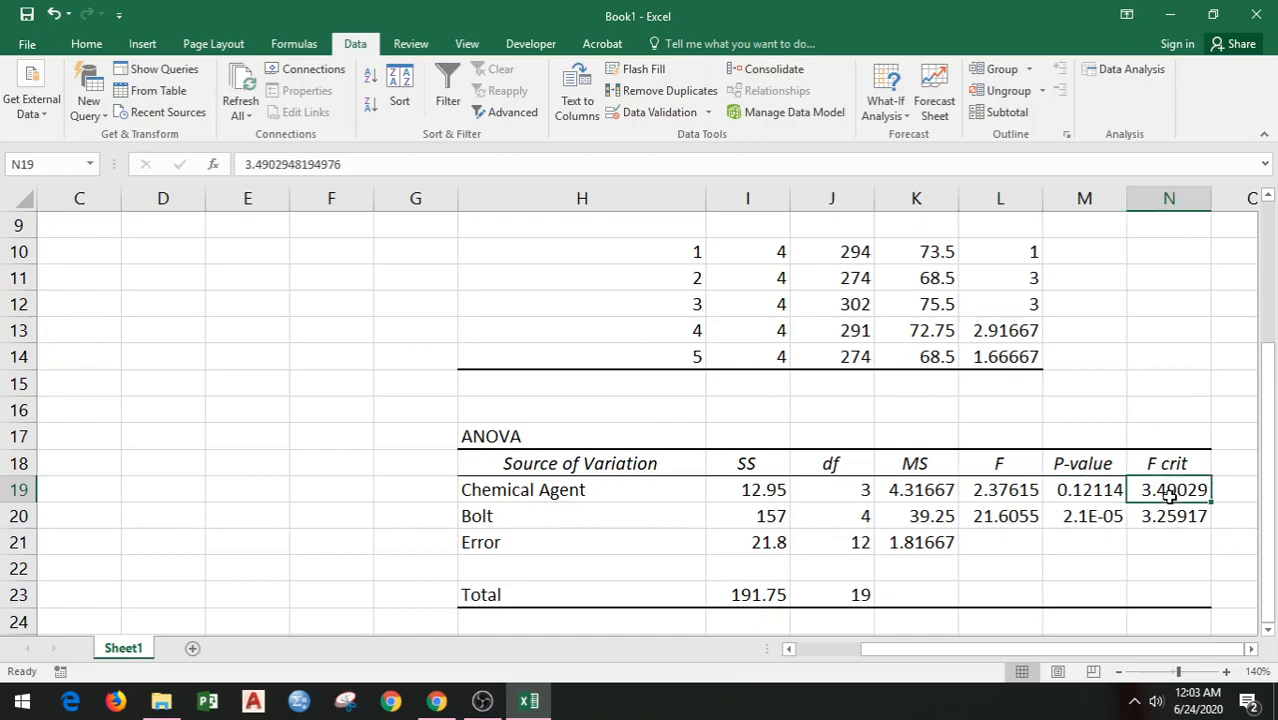
left_click(993, 497)
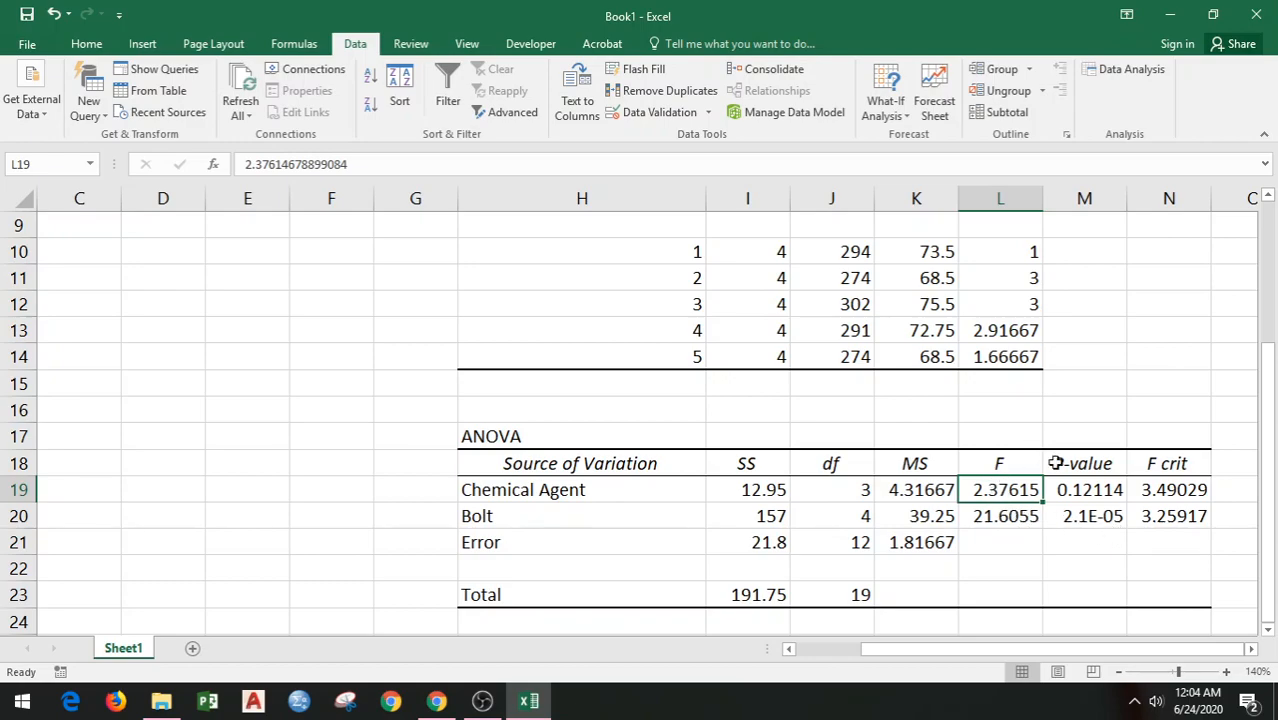
left_click(1112, 489)
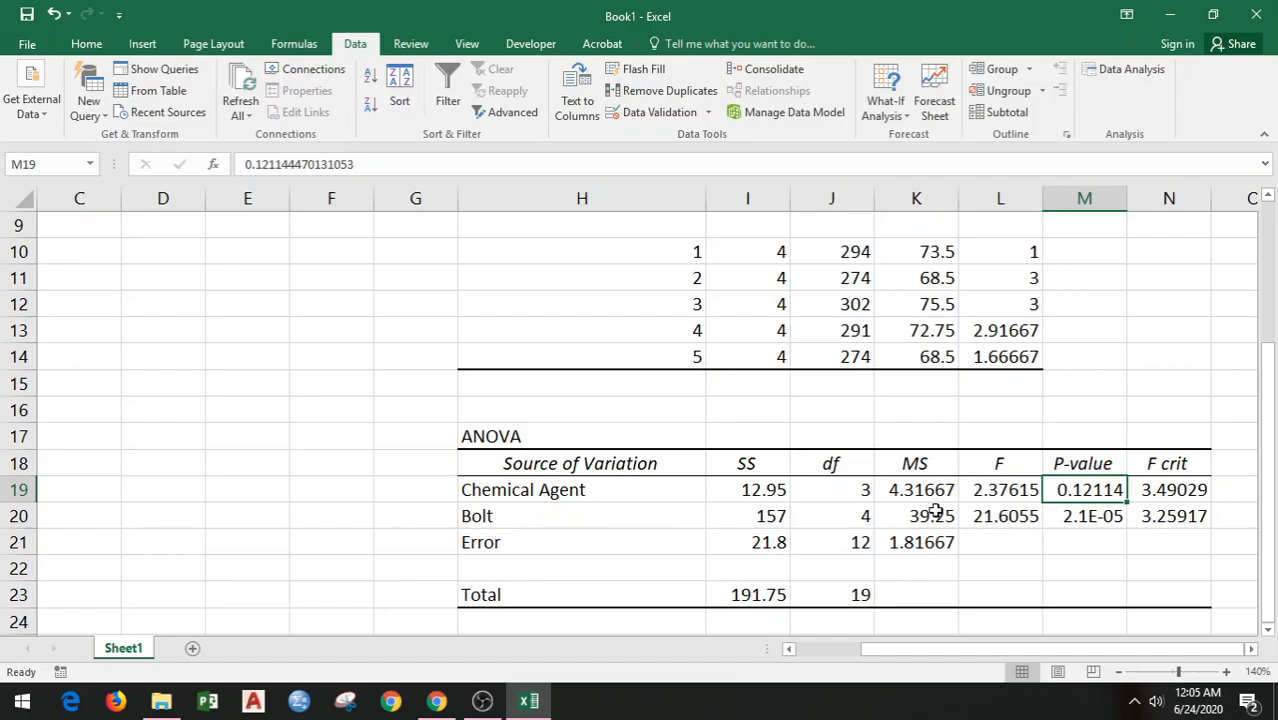
left_click(1007, 516)
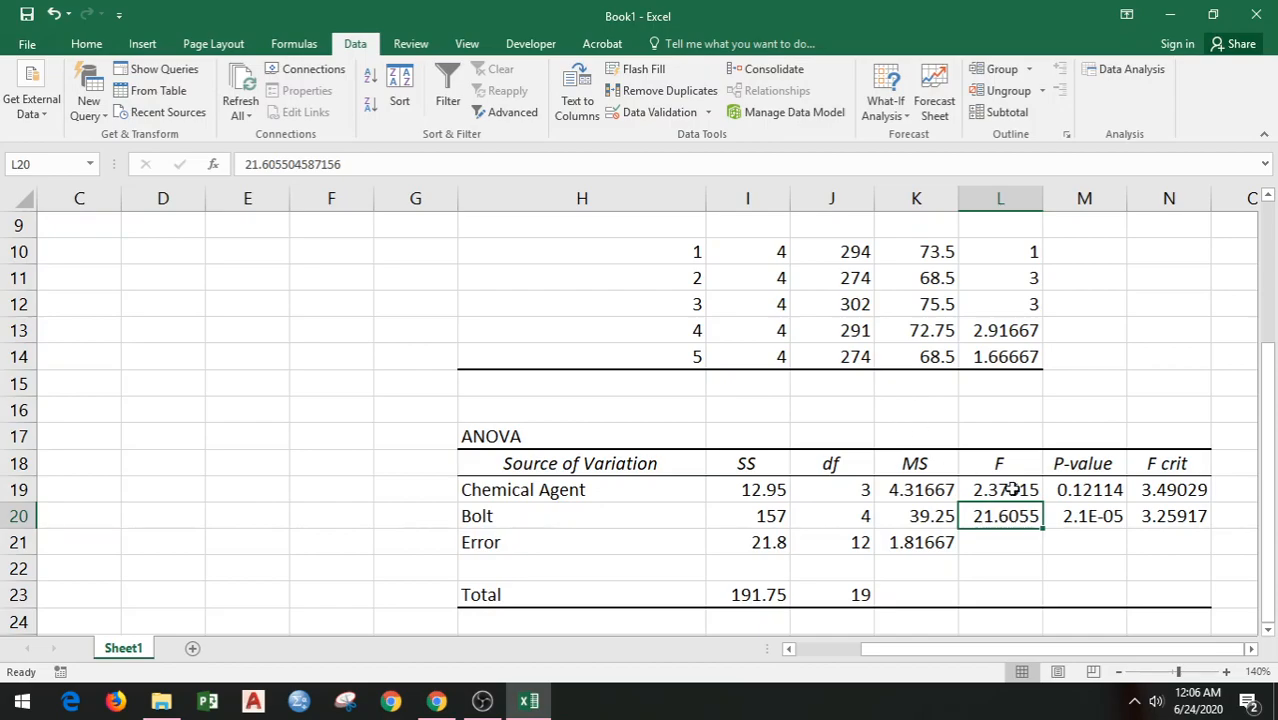
Step: Format the Bolt P-value in M20 as a Number with 4 decimal places
left_click(1107, 516)
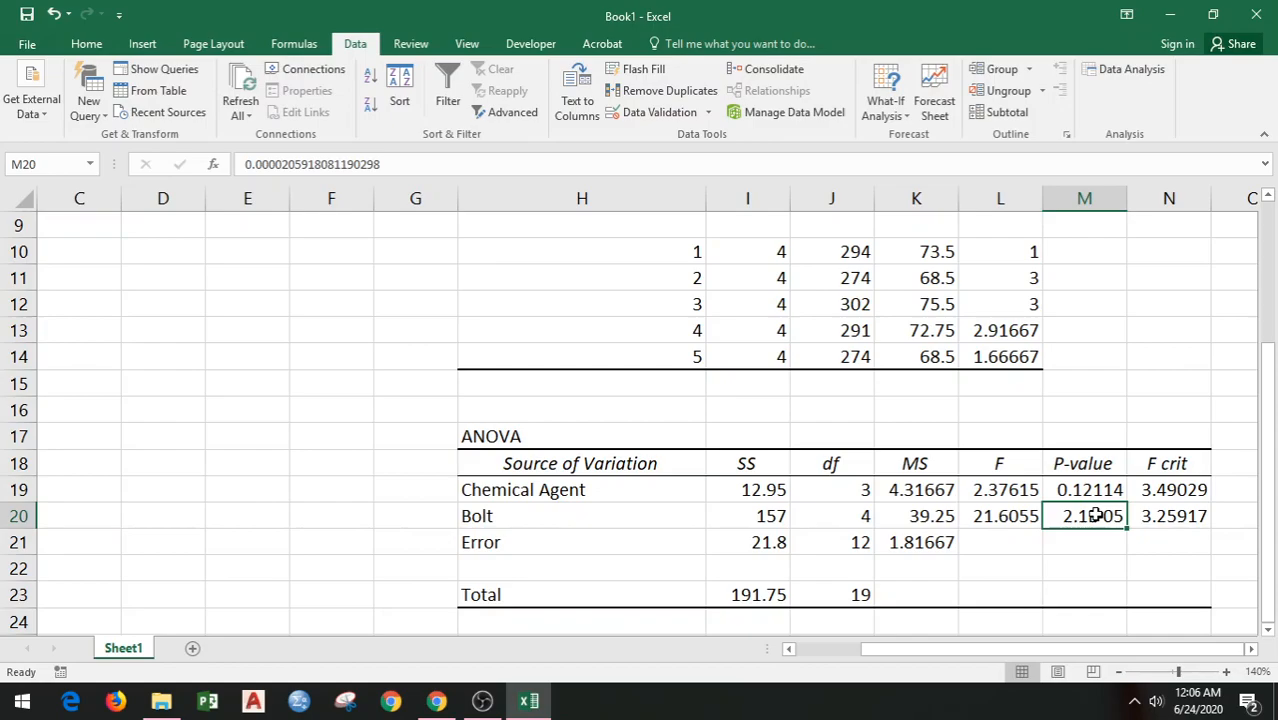
right_click(1096, 515)
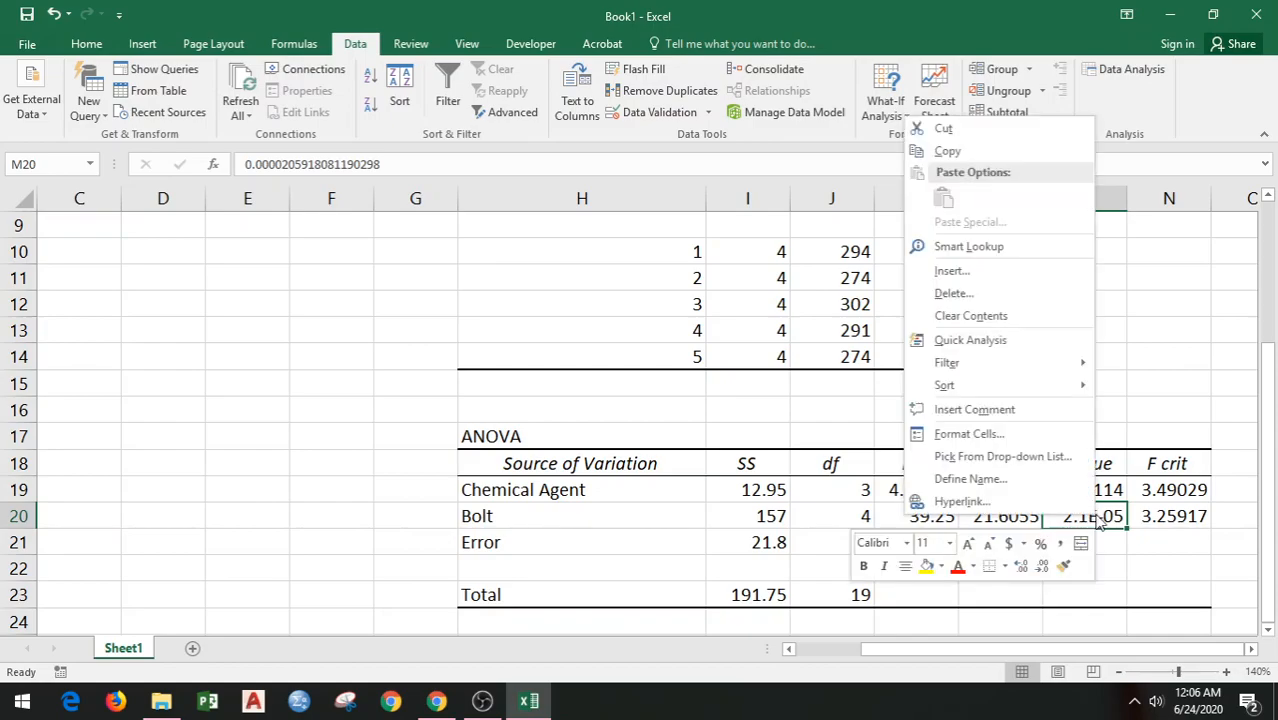
left_click(995, 434)
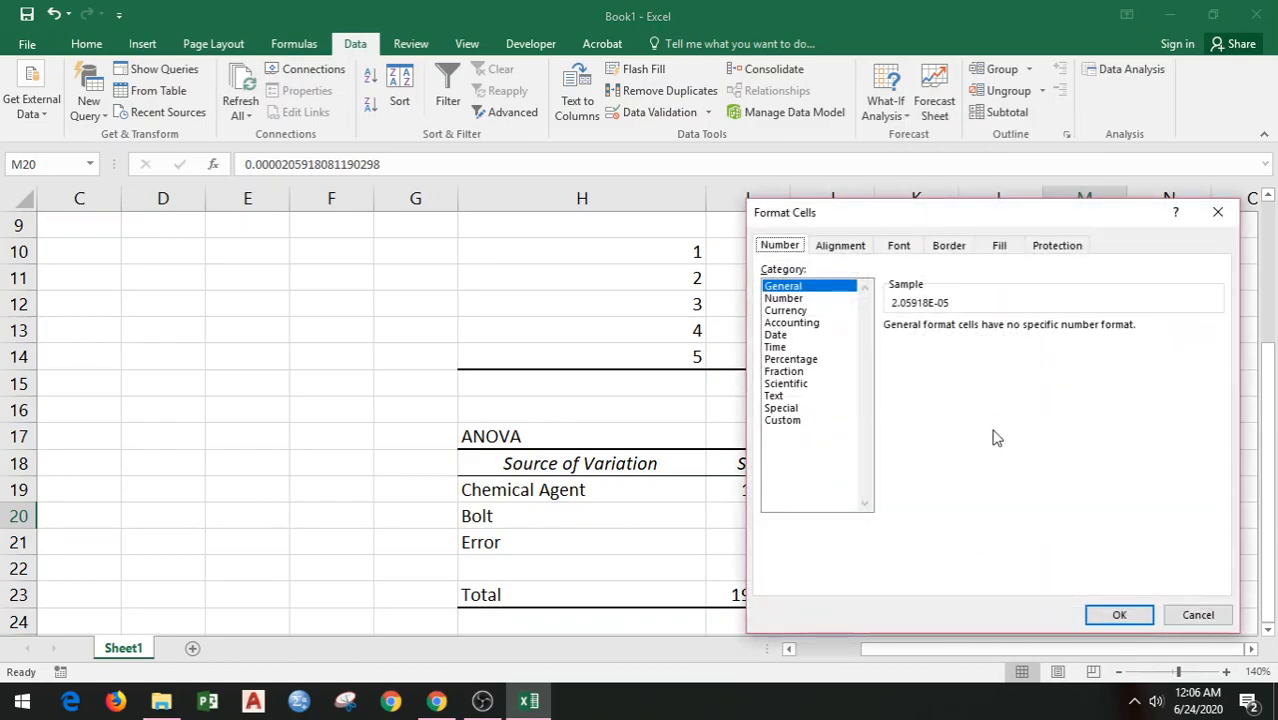
left_click(786, 298)
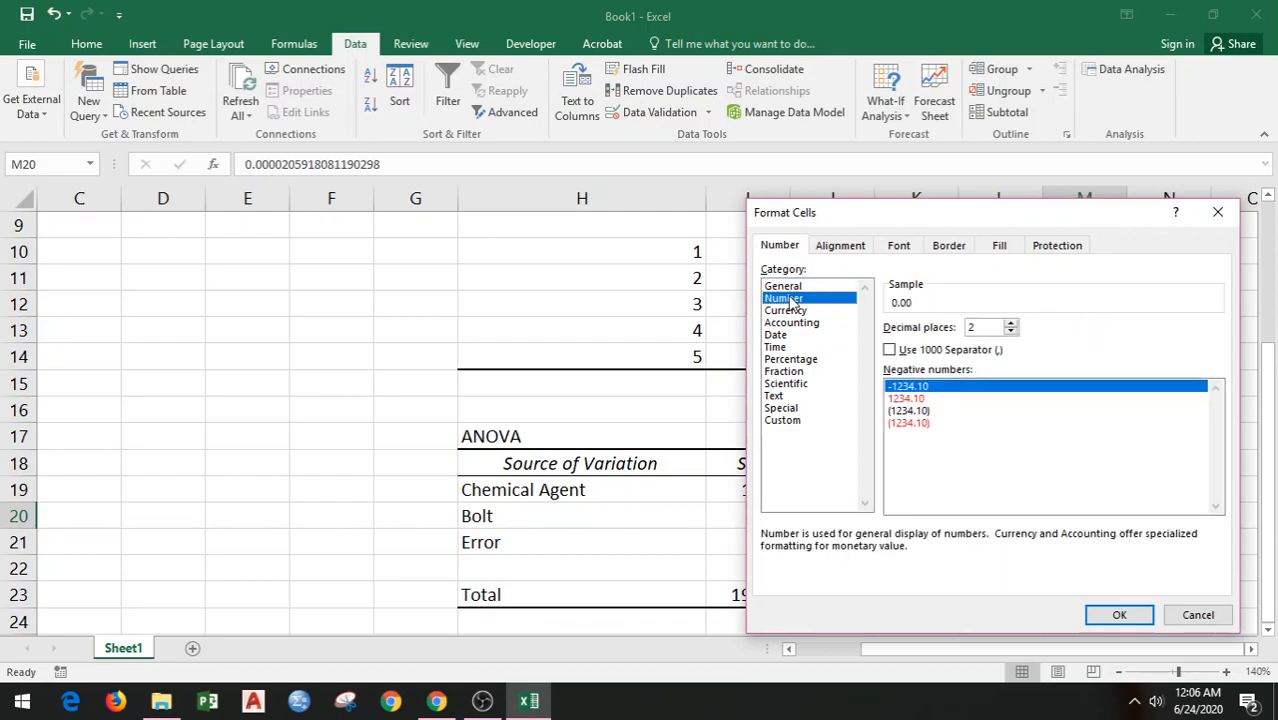
left_click(1011, 323)
left_click(1011, 323)
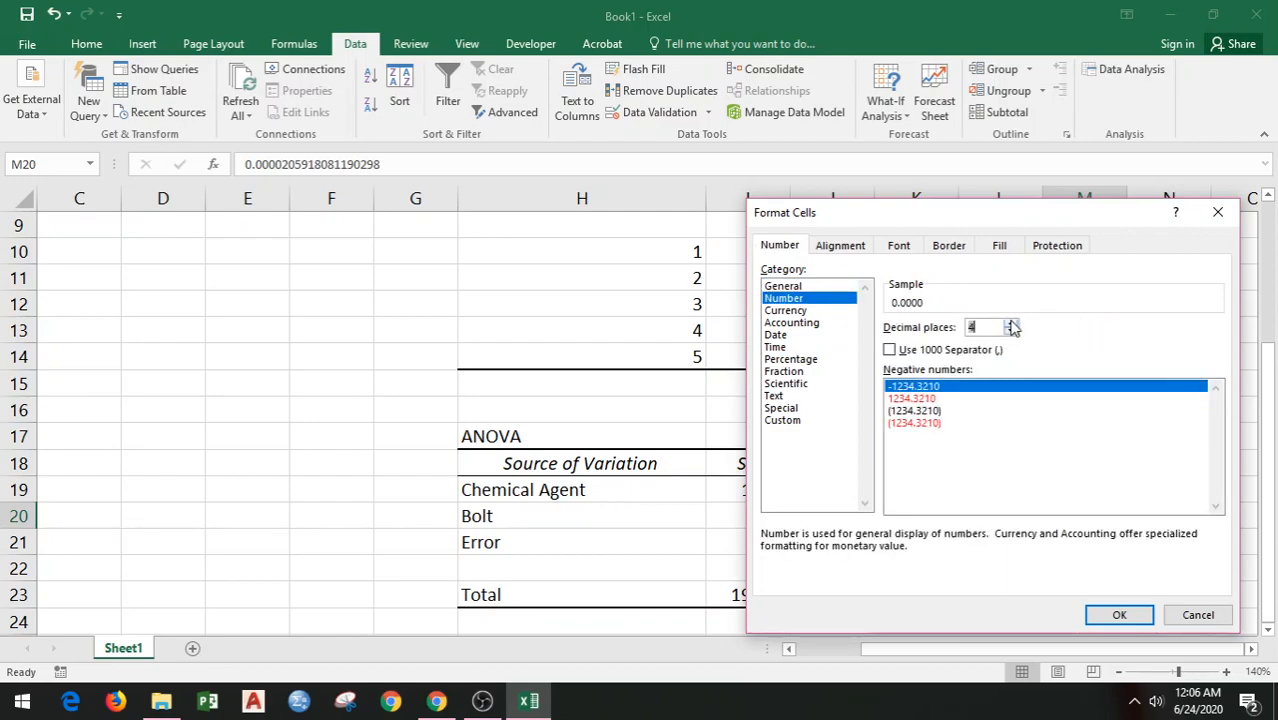
left_click(1120, 616)
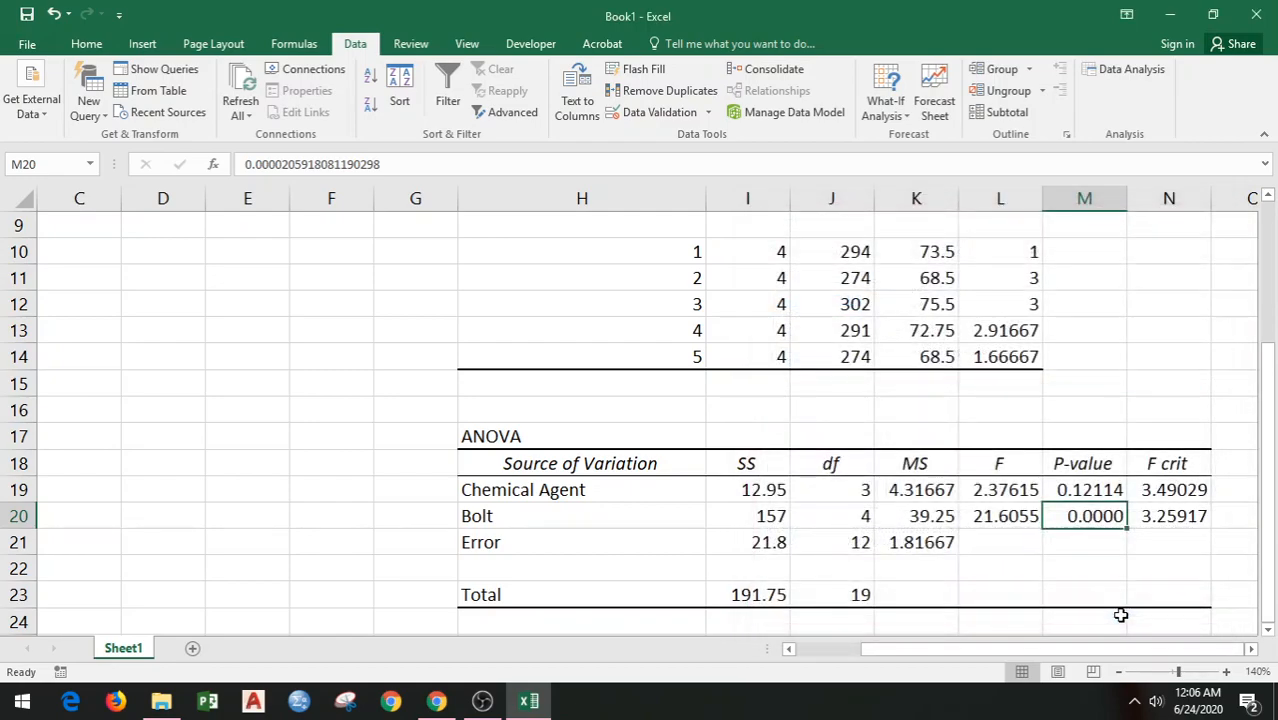